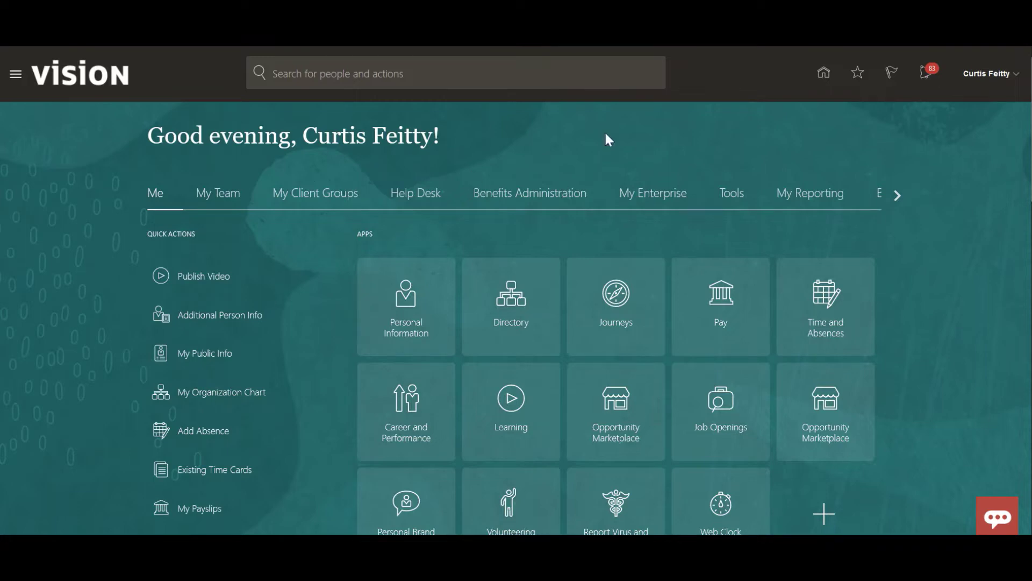
In Setup and Maintenance, switch the offering to Recruiting and Candidate Experience.
{"action": "left_click", "coordinate": [997, 76]}
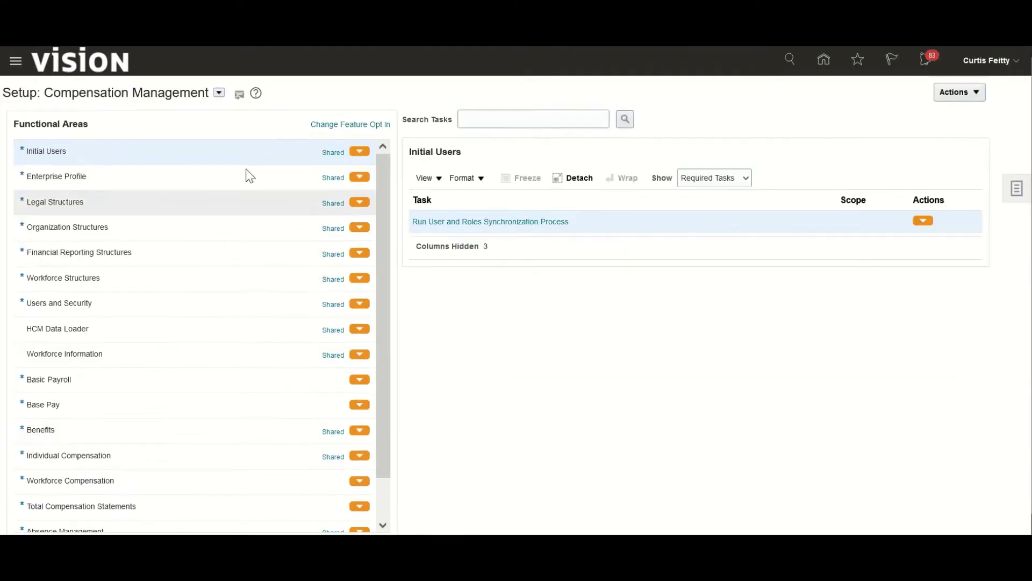
{"action": "left_click", "coordinate": [219, 93]}
{"action": "scroll", "coordinate": [268, 180], "scroll_direction": "down", "scroll_amount": 5}
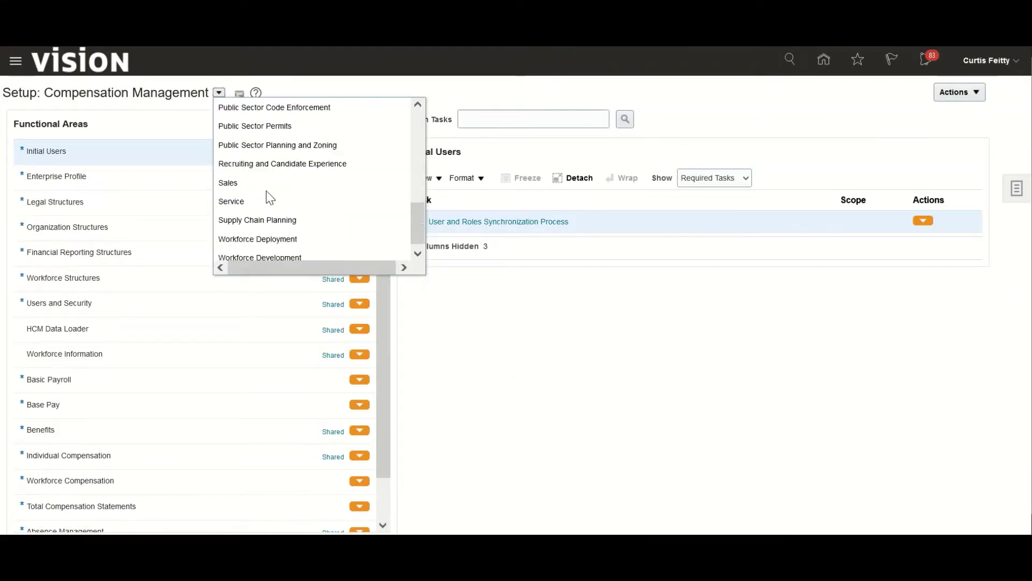
{"action": "left_click", "coordinate": [264, 163]}
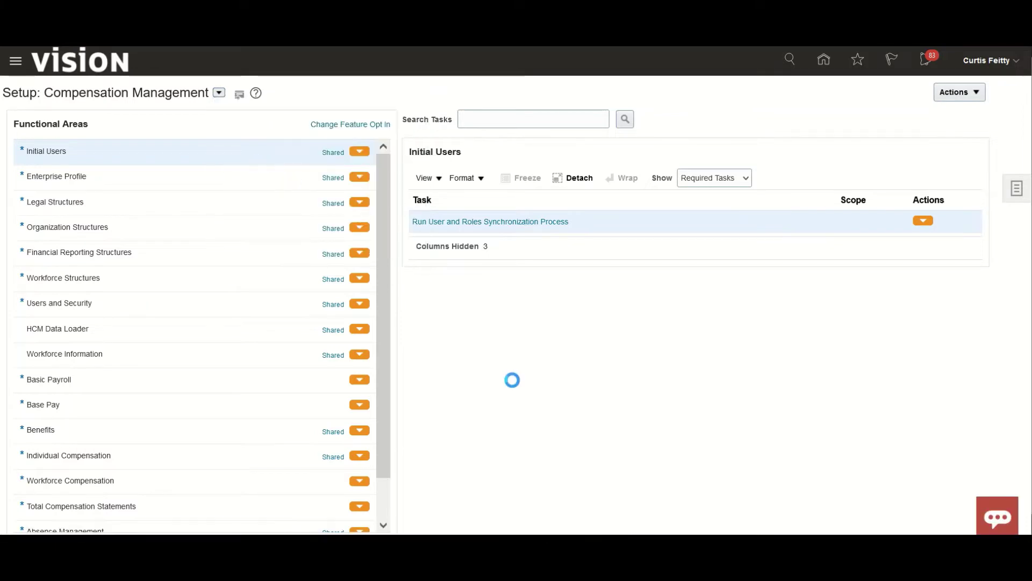
Open Job Application Flow Configuration from the Candidate Job Applications tasks.
{"action": "scroll", "coordinate": [275, 414], "scroll_direction": "down", "scroll_amount": 3}
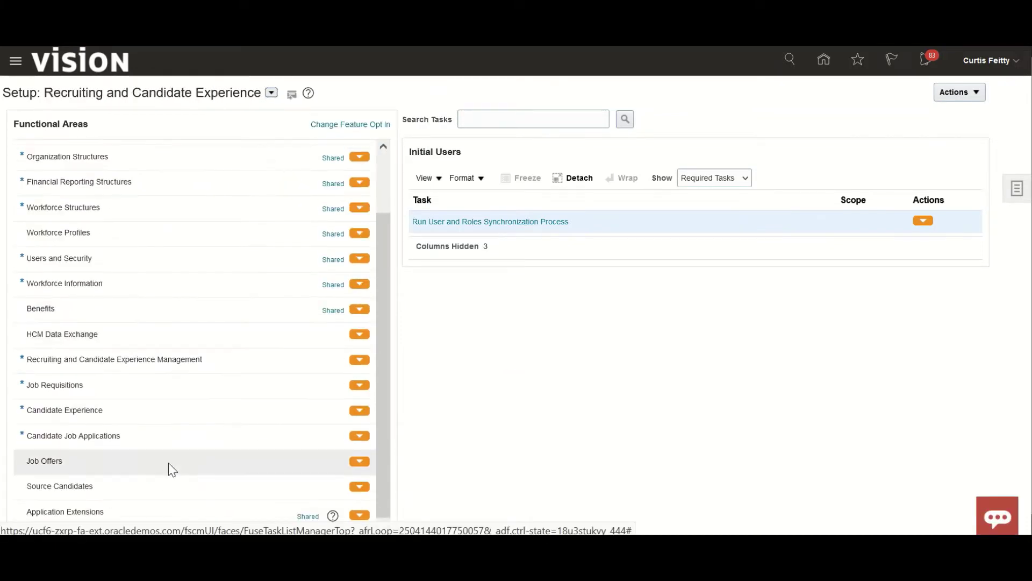
{"action": "left_click", "coordinate": [164, 443]}
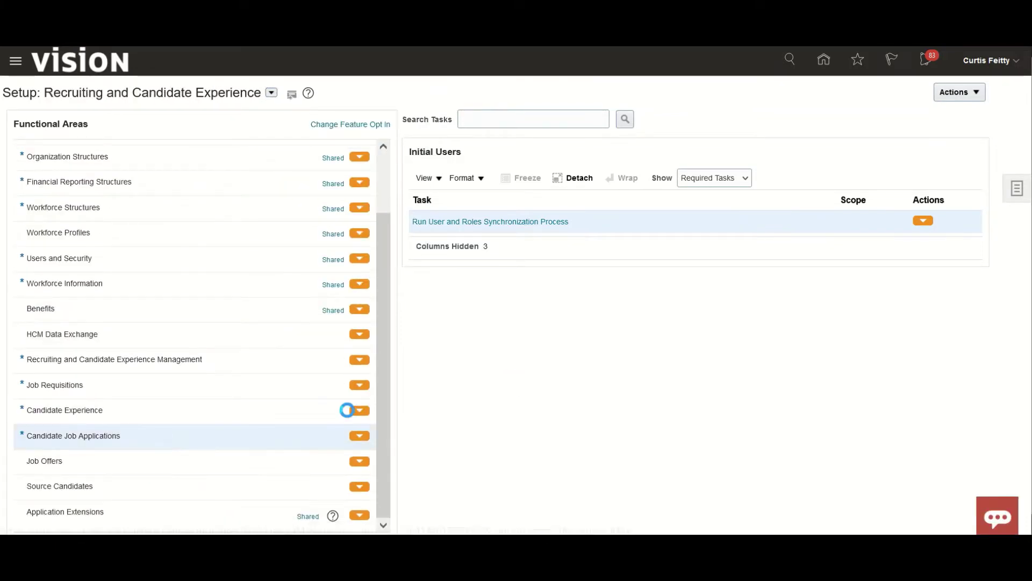
{"action": "left_click", "coordinate": [180, 417]}
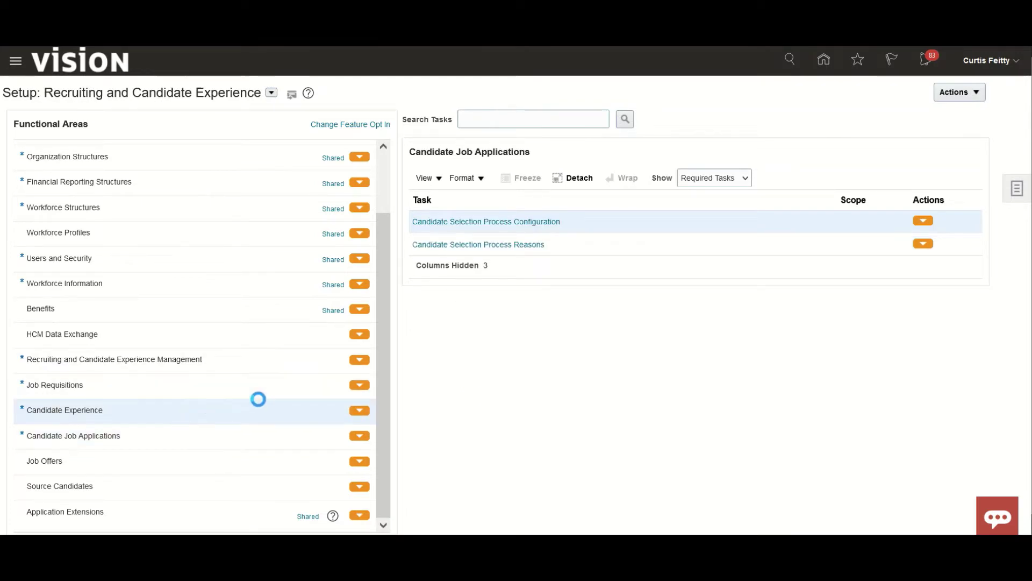
{"action": "left_click", "coordinate": [470, 243]}
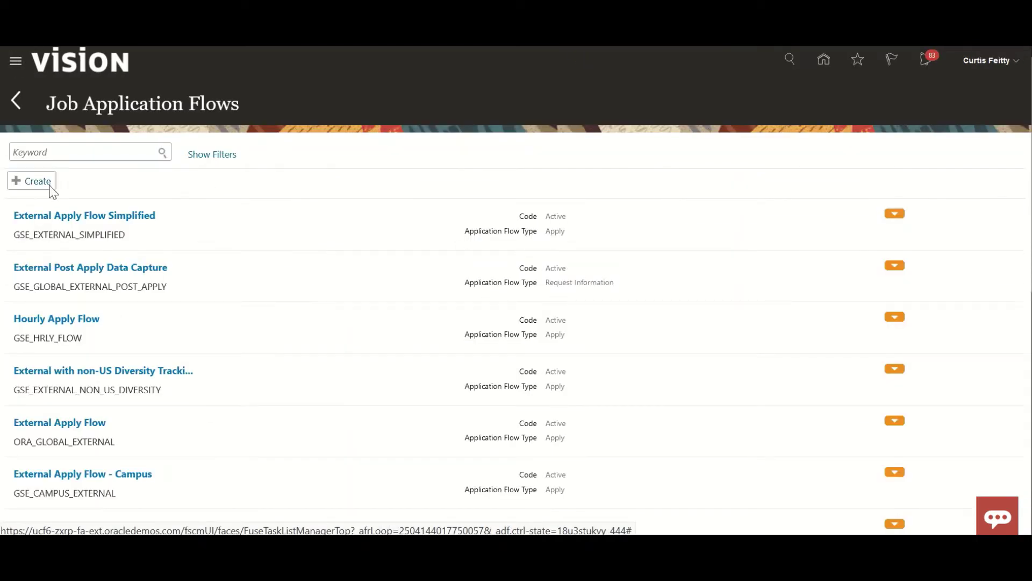
Create a new application flow with name and code test2extra.
{"action": "left_click", "coordinate": [46, 186]}
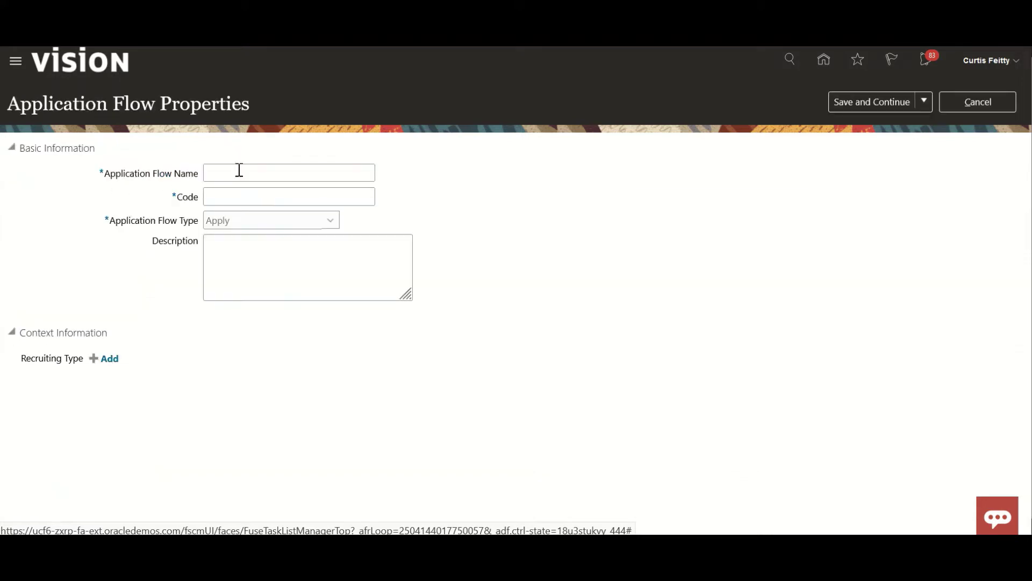
{"action": "left_click", "coordinate": [239, 171]}
{"action": "type", "text": "test"}
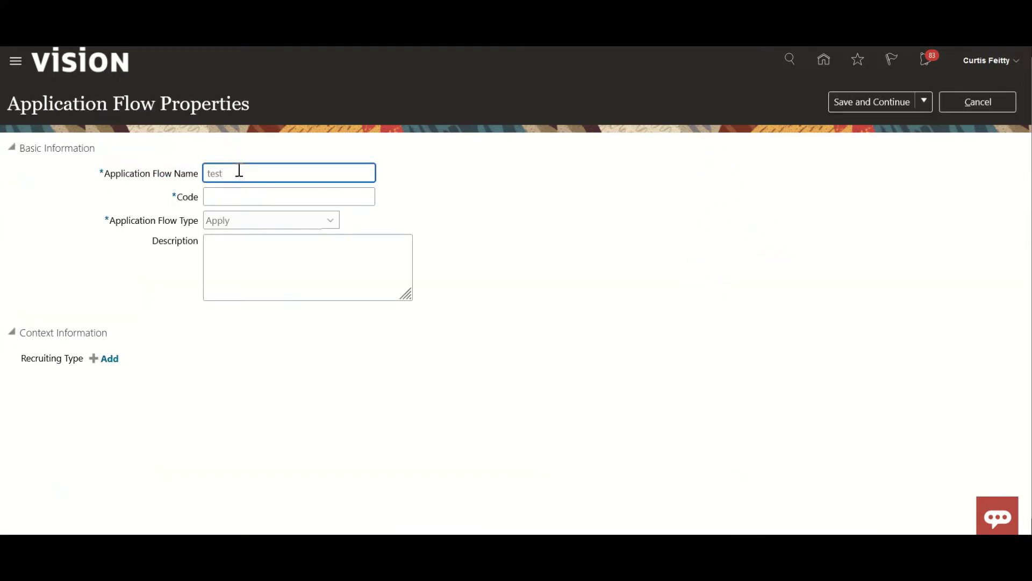
{"action": "type", "text": "2"}
{"action": "key", "text": "Tab"}
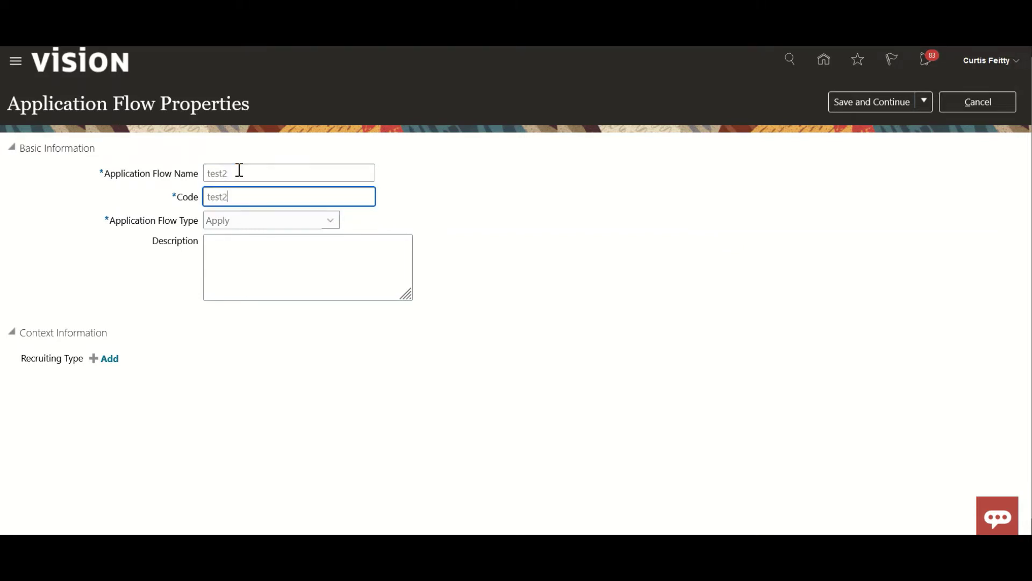
{"action": "left_click", "coordinate": [251, 269]}
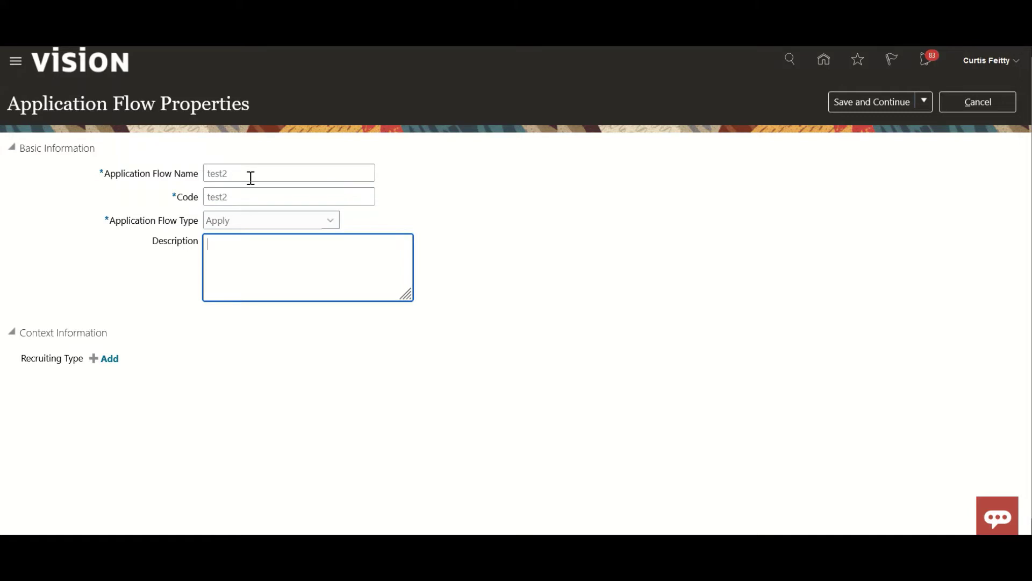
{"action": "left_click", "coordinate": [251, 178]}
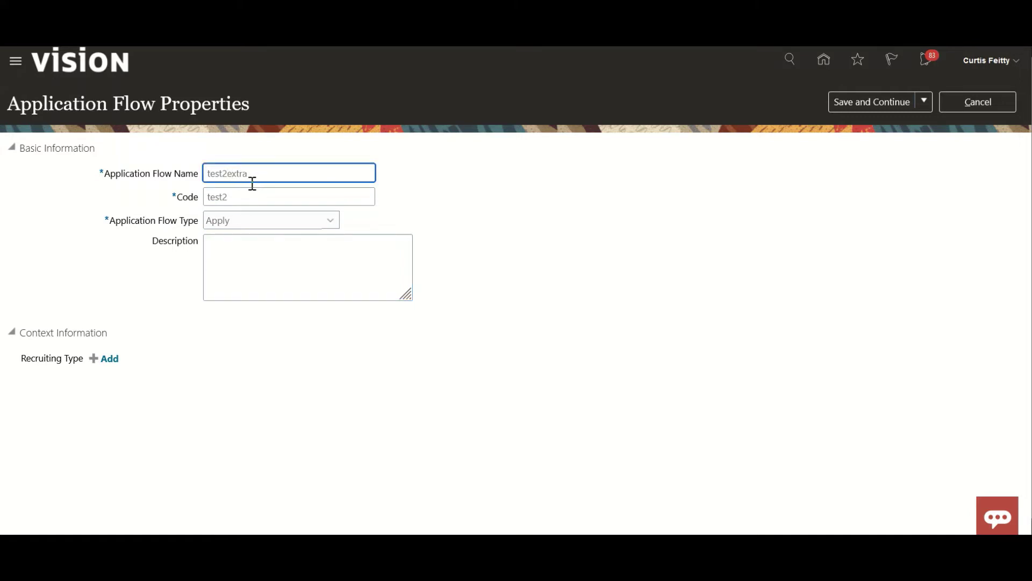
{"action": "left_click", "coordinate": [251, 183]}
{"action": "left_click", "coordinate": [254, 197]}
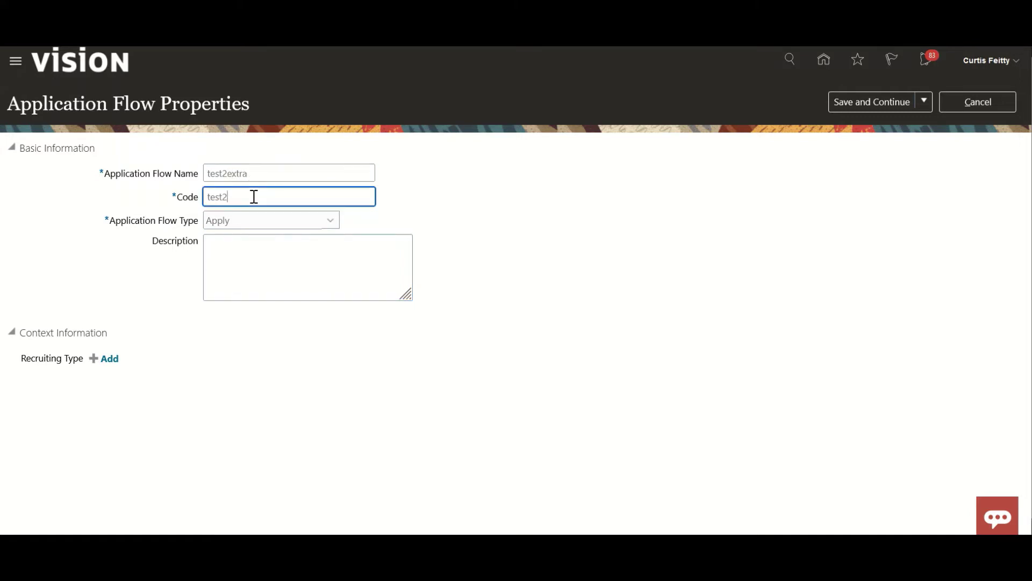
{"action": "left_click", "coordinate": [212, 334]}
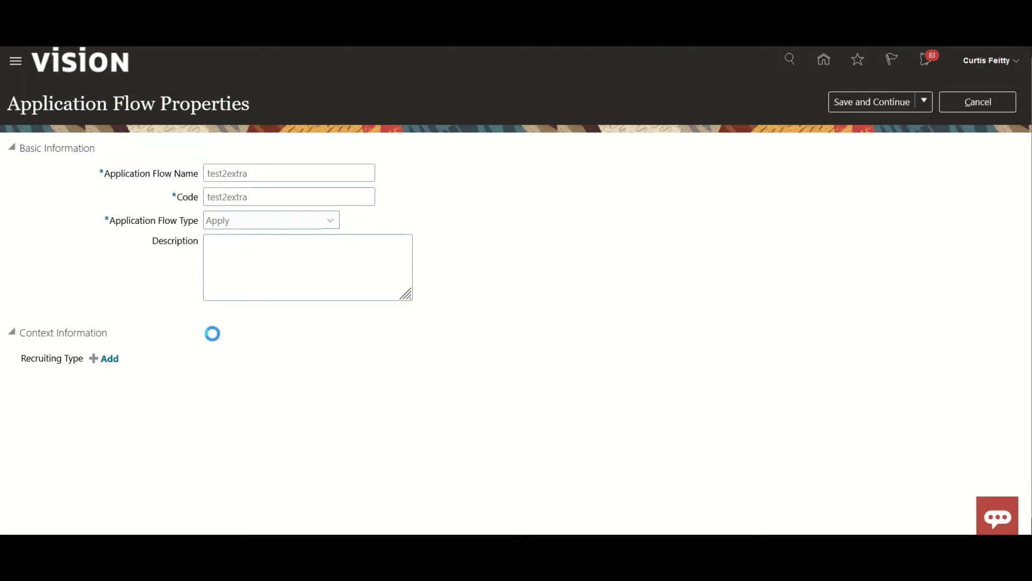
Set the application flow type to Request Information.
{"action": "left_click", "coordinate": [255, 224]}
{"action": "left_click", "coordinate": [119, 280]}
{"action": "left_click", "coordinate": [226, 221]}
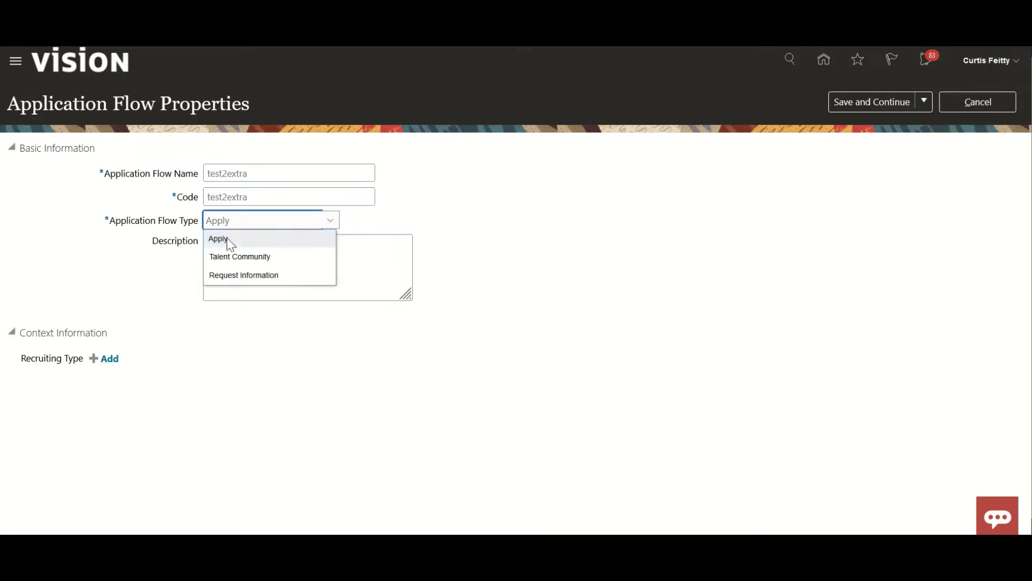
{"action": "left_click", "coordinate": [232, 279]}
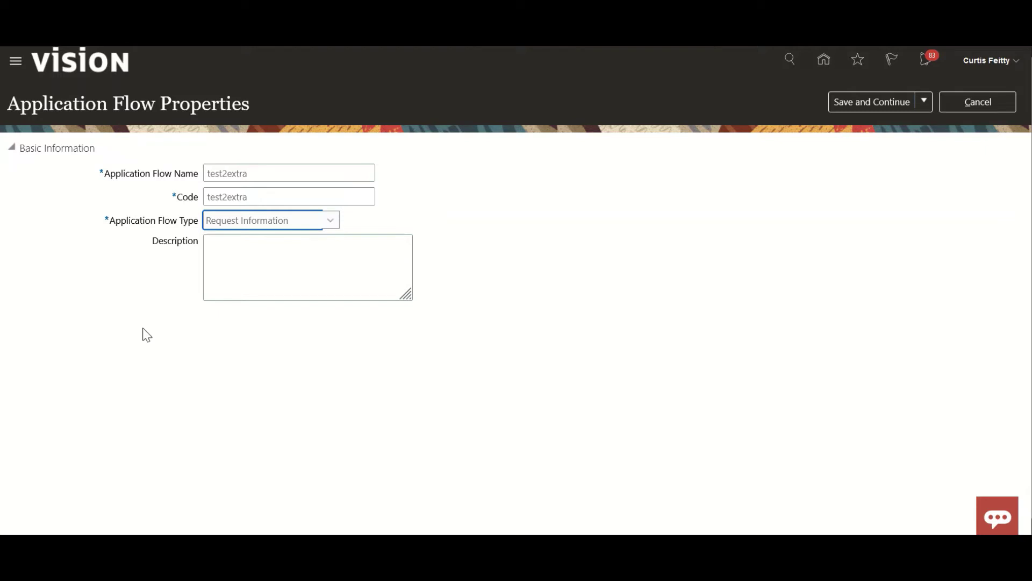
Save the flow and create version 'test2ext' that starts on activation.
{"action": "left_click", "coordinate": [882, 103]}
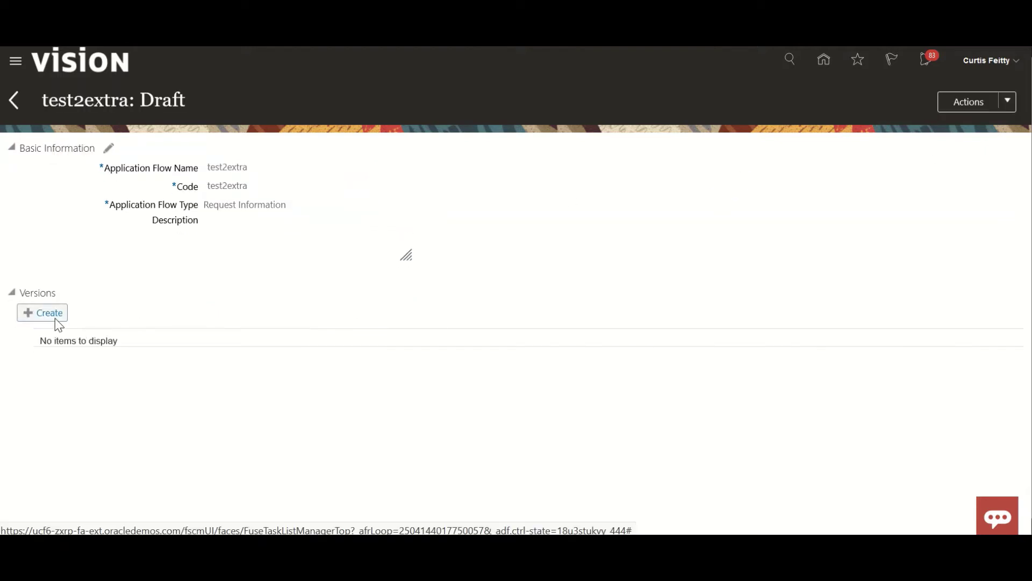
{"action": "left_click", "coordinate": [53, 314]}
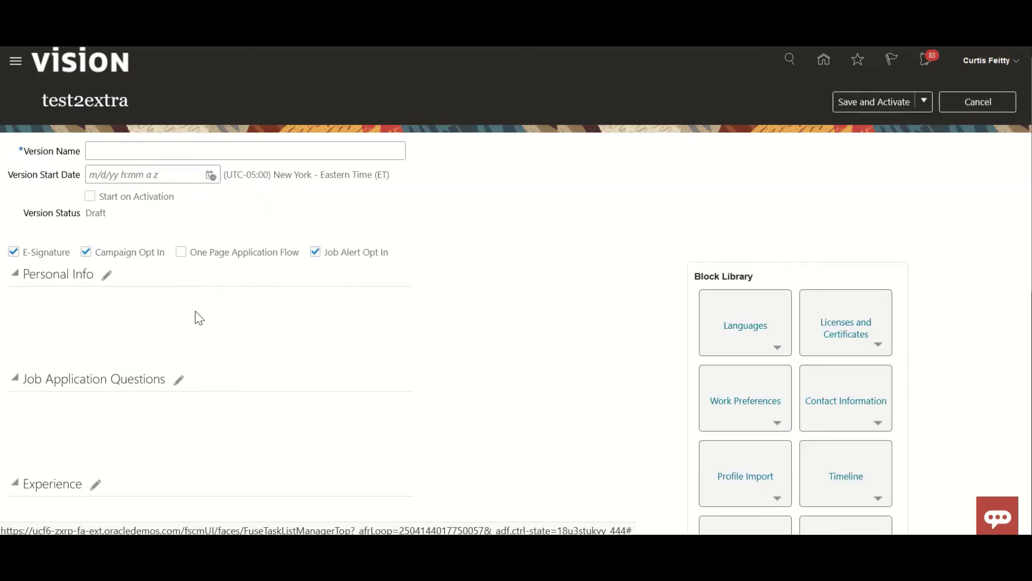
{"action": "left_click", "coordinate": [252, 154]}
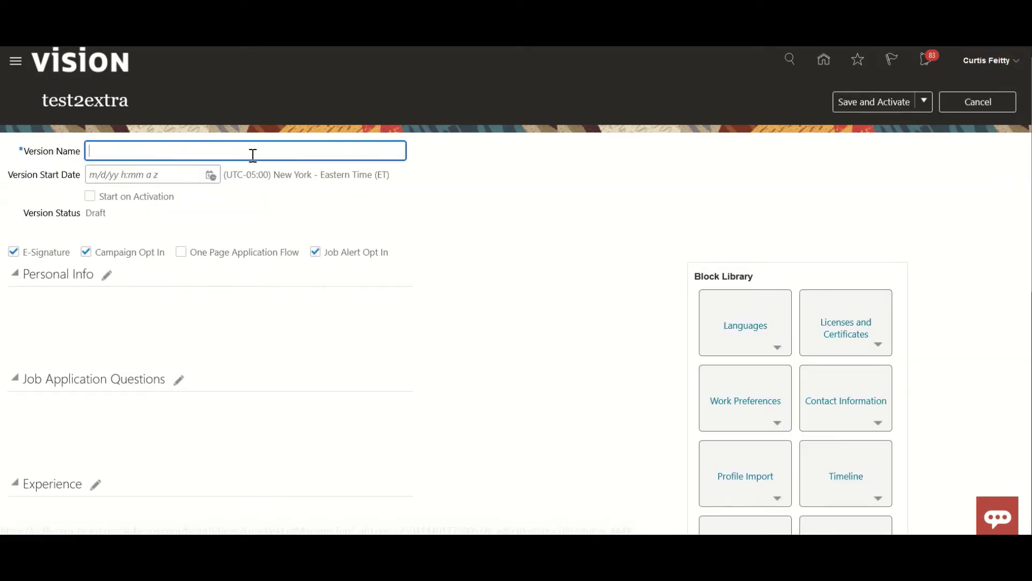
{"action": "type", "text": "test2extra"}
{"action": "left_click", "coordinate": [90, 196]}
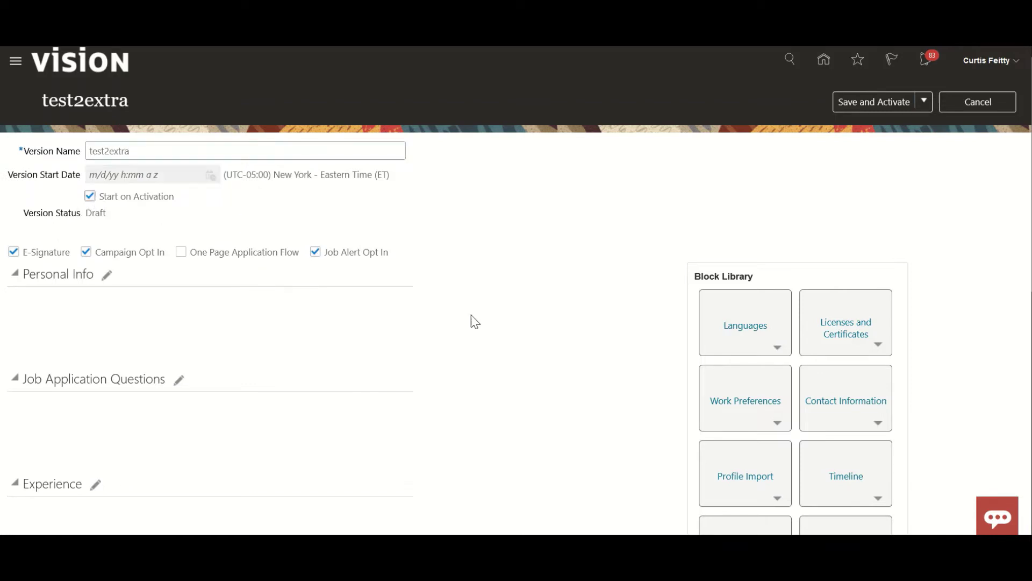
Drag the Extra Information block into the Personal Info section.
{"action": "scroll", "coordinate": [476, 322], "scroll_direction": "down", "scroll_amount": 9}
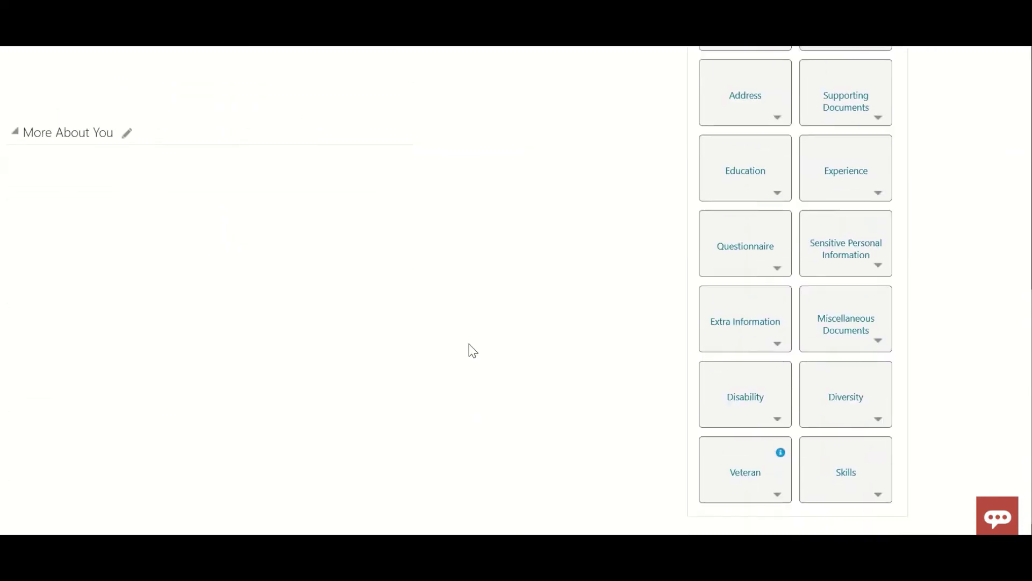
{"action": "left_click_drag", "start_coordinate": [742, 303], "coordinate": [30, 114]}
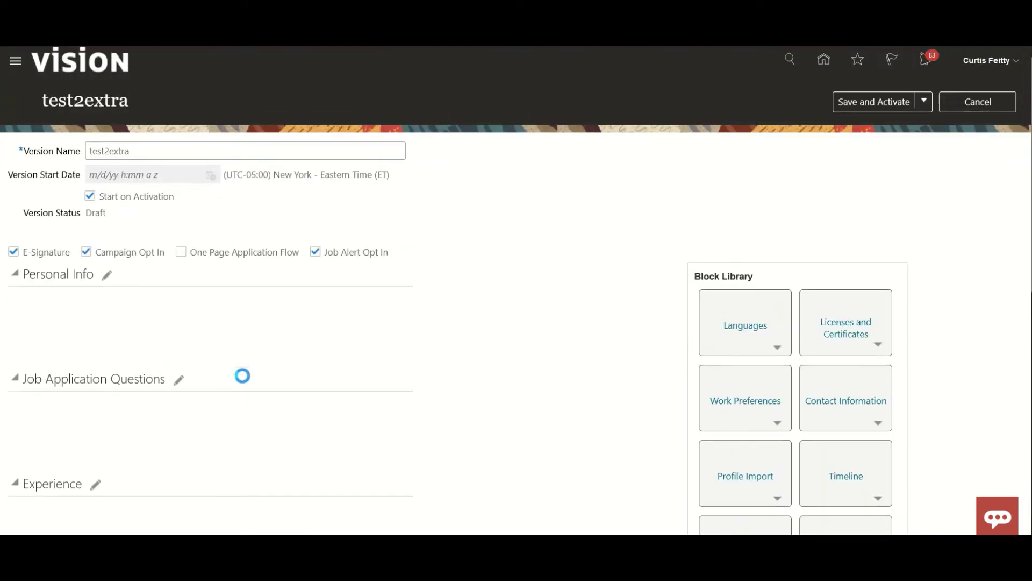
{"action": "scroll", "coordinate": [202, 422], "scroll_direction": "down", "scroll_amount": 4}
{"action": "left_click_drag", "start_coordinate": [38, 322], "coordinate": [48, 153]}
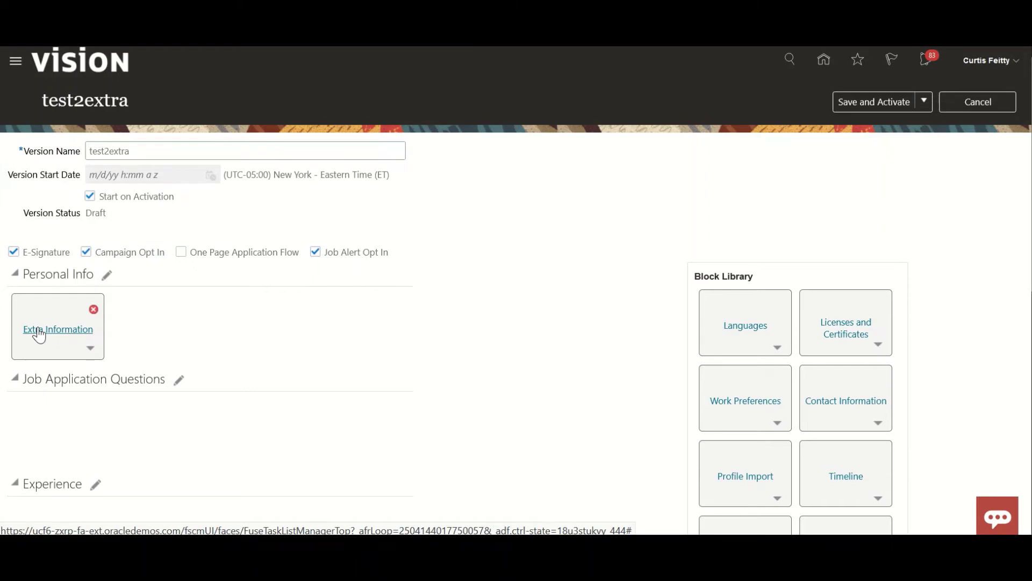
Set the Extra Information block's context to TestEIT and save the block.
{"action": "left_click", "coordinate": [39, 336]}
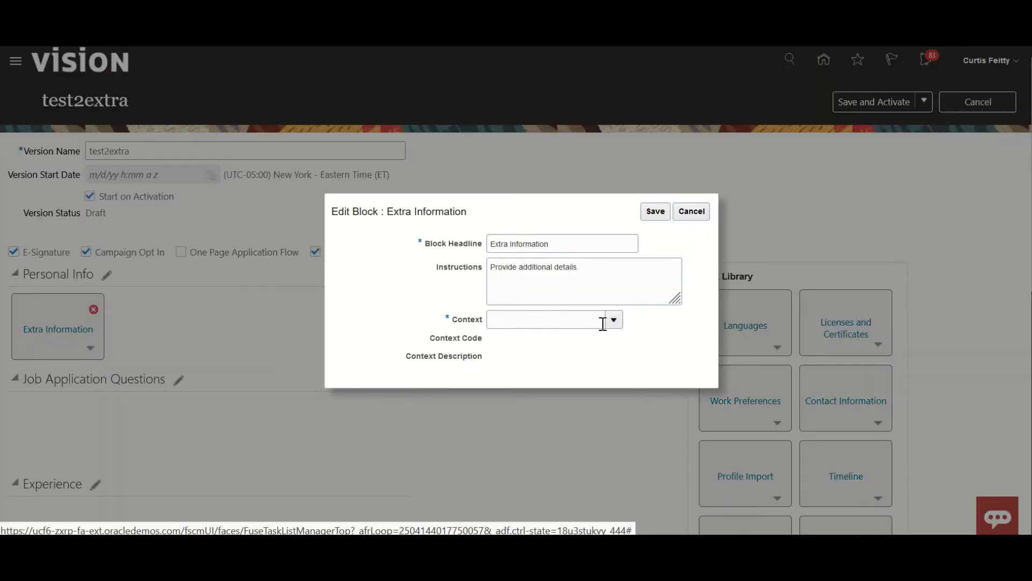
{"action": "left_click", "coordinate": [612, 322]}
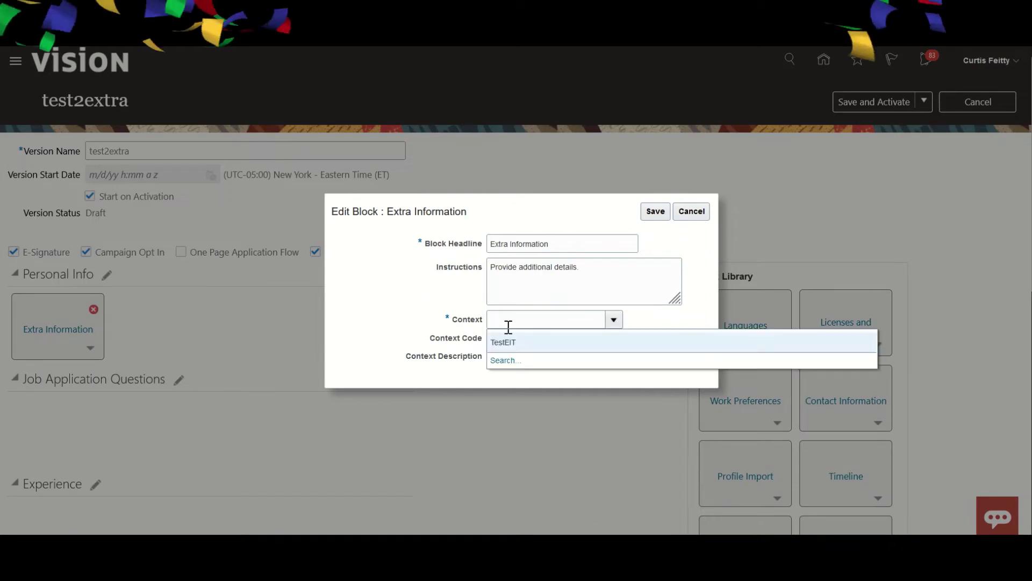
{"action": "left_click", "coordinate": [523, 348]}
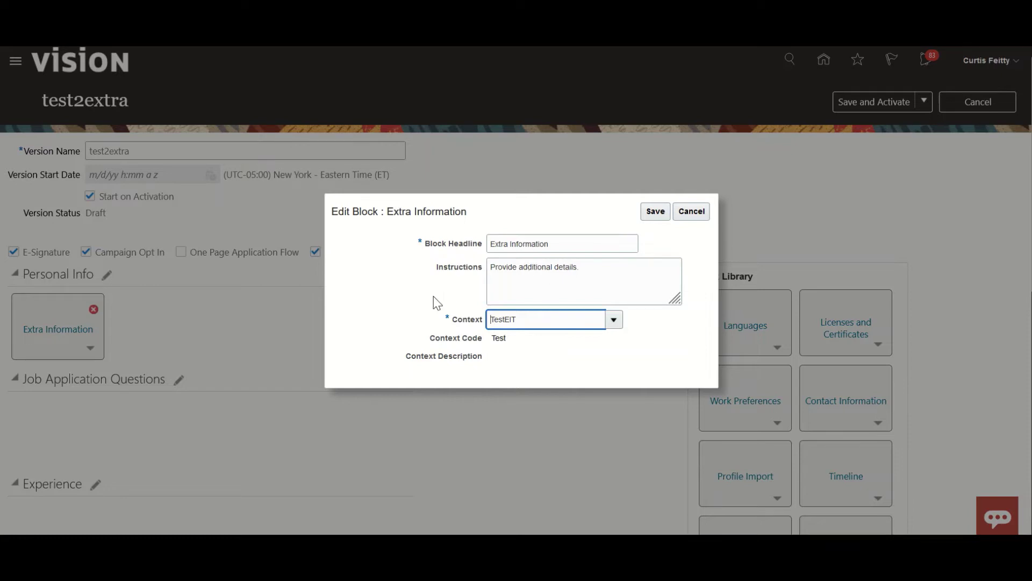
{"action": "left_click", "coordinate": [656, 211]}
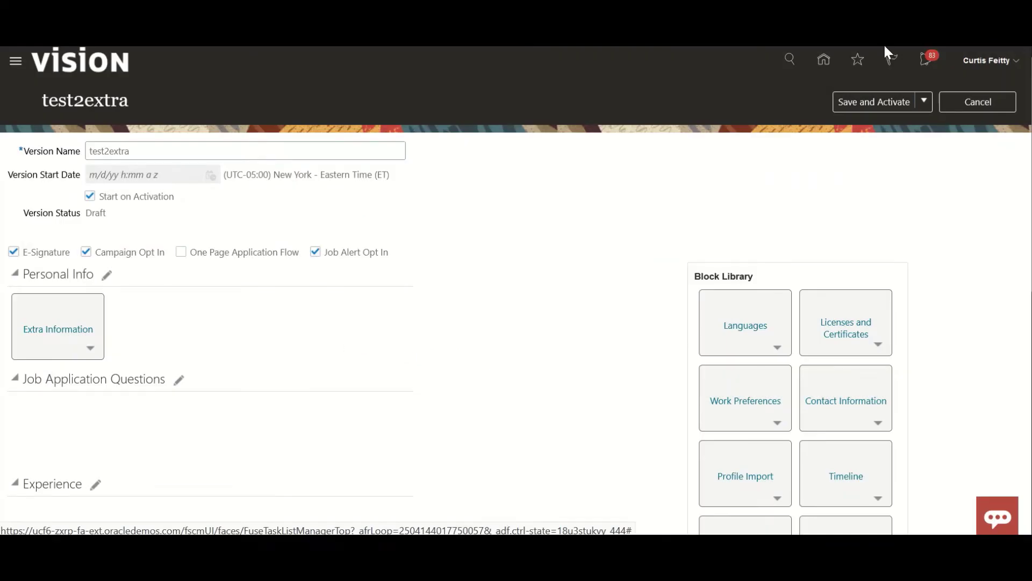
Save and activate the test2extra version, then go back to the flow page.
{"action": "left_click", "coordinate": [864, 99]}
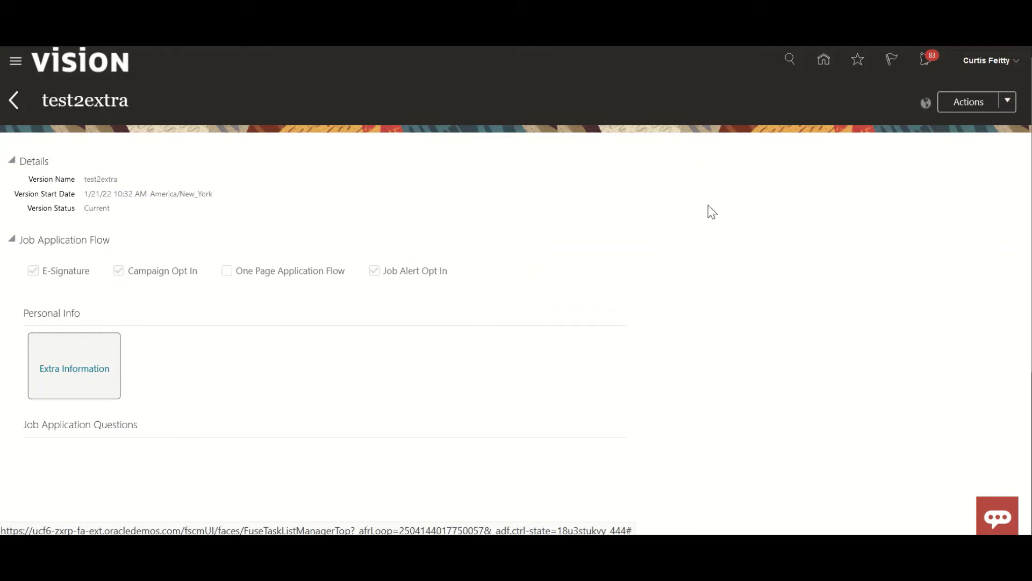
{"action": "left_click", "coordinate": [1006, 102]}
{"action": "left_click", "coordinate": [14, 100]}
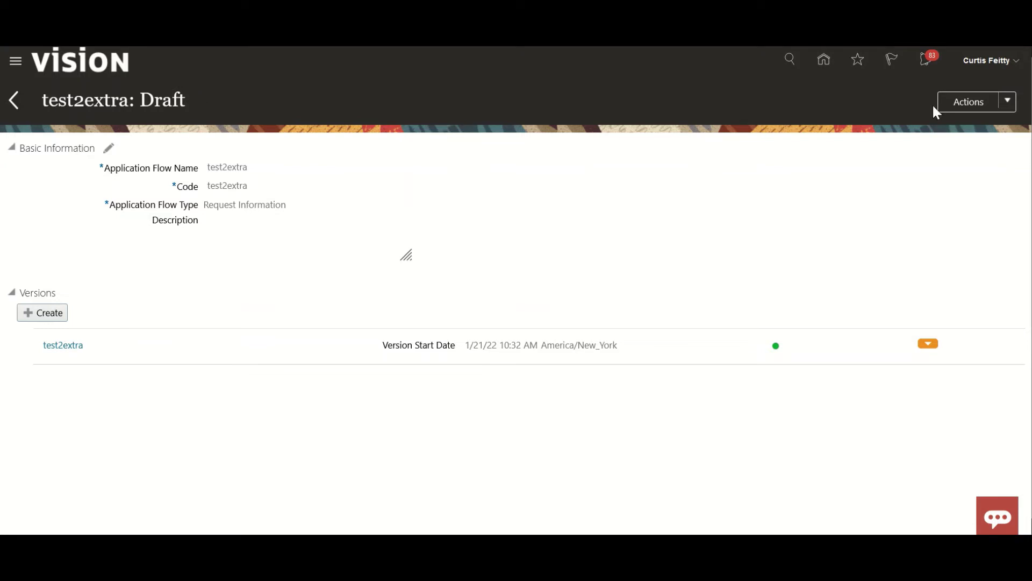
Activate the test2extra application flow so its status shows Active.
{"action": "left_click", "coordinate": [1009, 104]}
{"action": "left_click", "coordinate": [936, 123]}
{"action": "left_click_drag", "start_coordinate": [137, 102], "coordinate": [182, 100]}
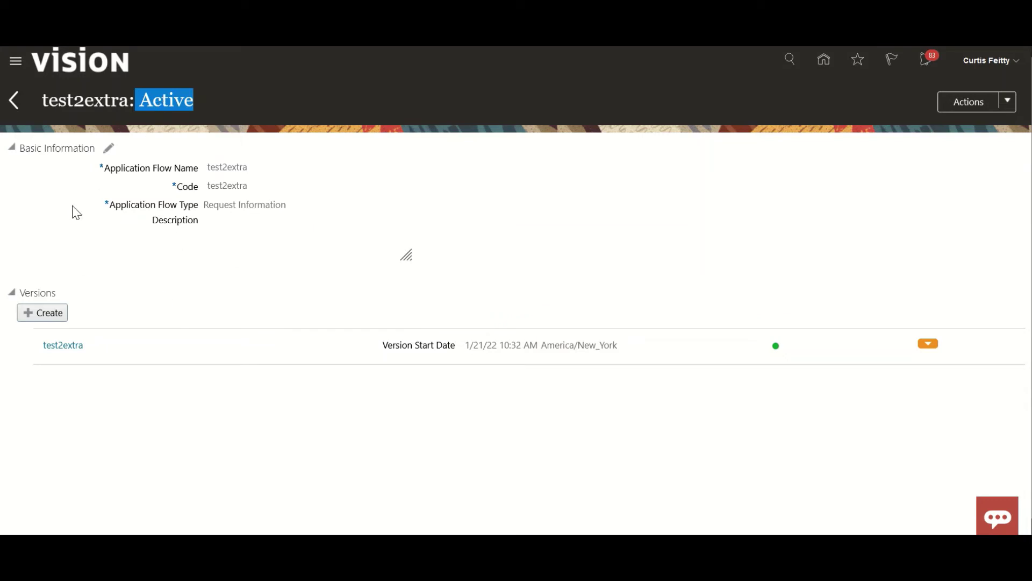
{"action": "left_click_drag", "start_coordinate": [150, 101], "coordinate": [200, 102]}
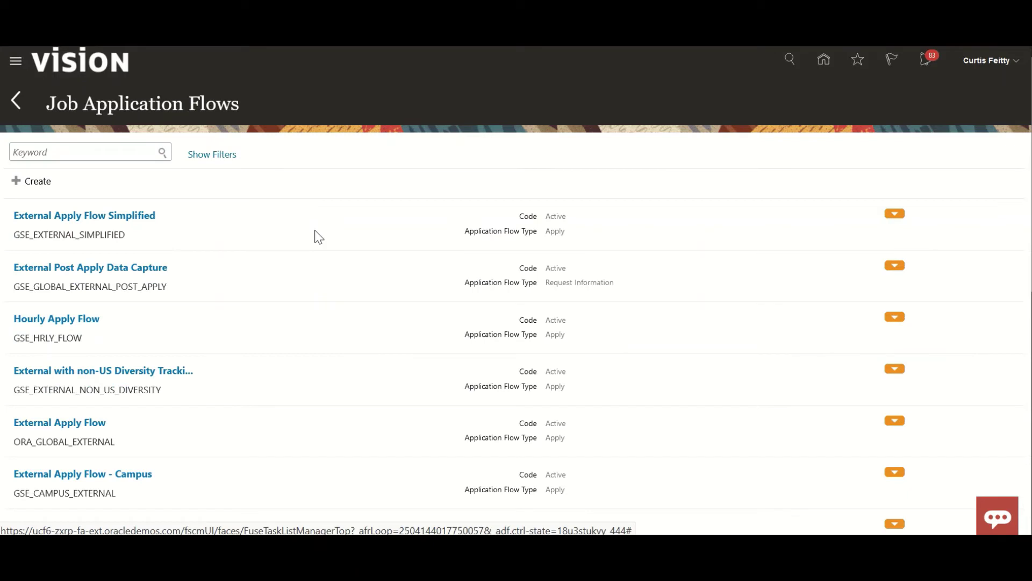
Go back to the recruiting setup and show the Candidate Job Applications tasks.
{"action": "left_click", "coordinate": [17, 107]}
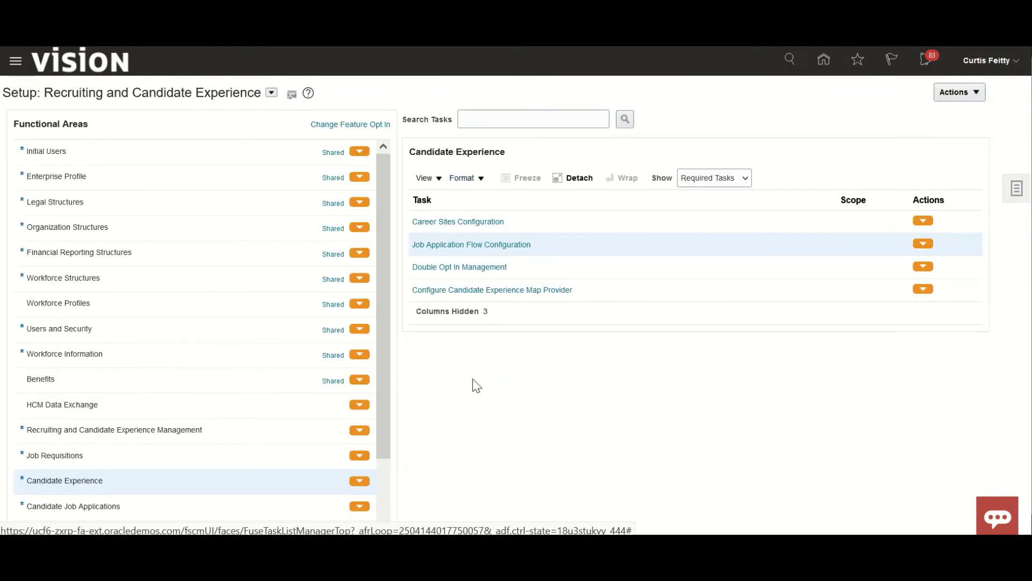
{"action": "scroll", "coordinate": [470, 398], "scroll_direction": "down", "scroll_amount": 1}
{"action": "scroll", "coordinate": [138, 469], "scroll_direction": "down", "scroll_amount": 2}
{"action": "left_click", "coordinate": [141, 426]}
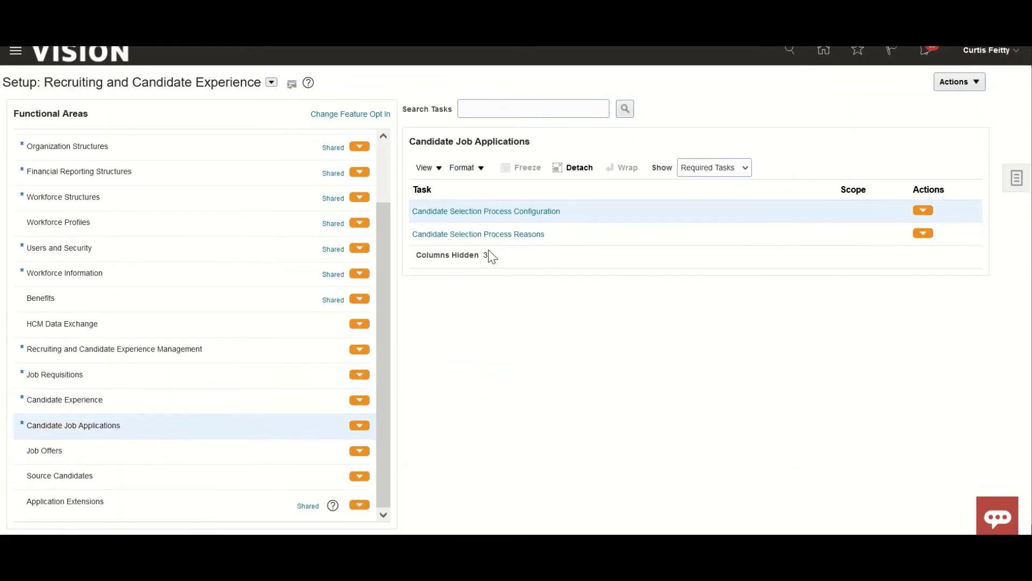
Duplicate the Default Candidate Selection Process with code test2Extra and save it.
{"action": "left_click", "coordinate": [494, 212]}
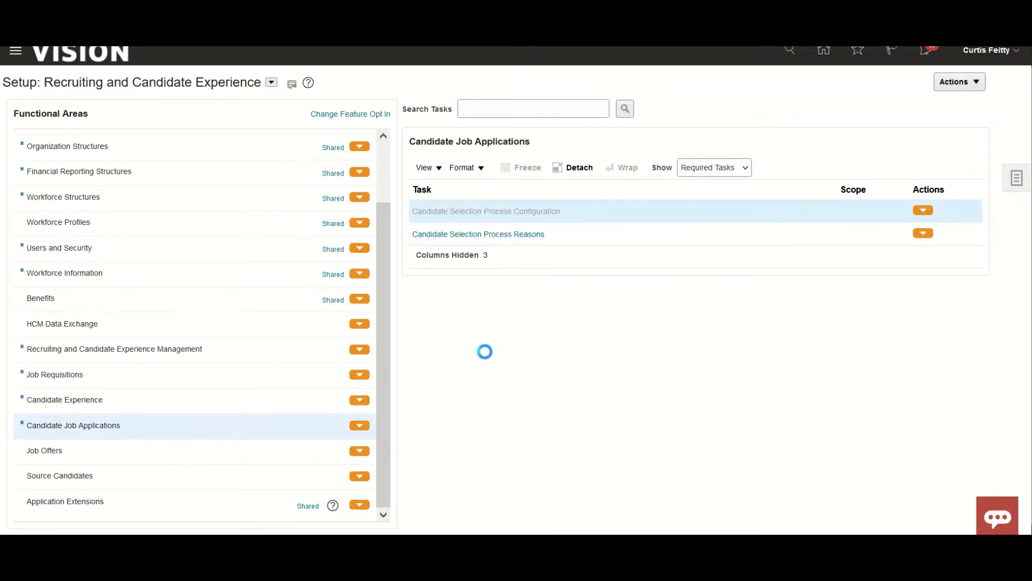
{"action": "scroll", "coordinate": [484, 355], "scroll_direction": "down", "scroll_amount": 3}
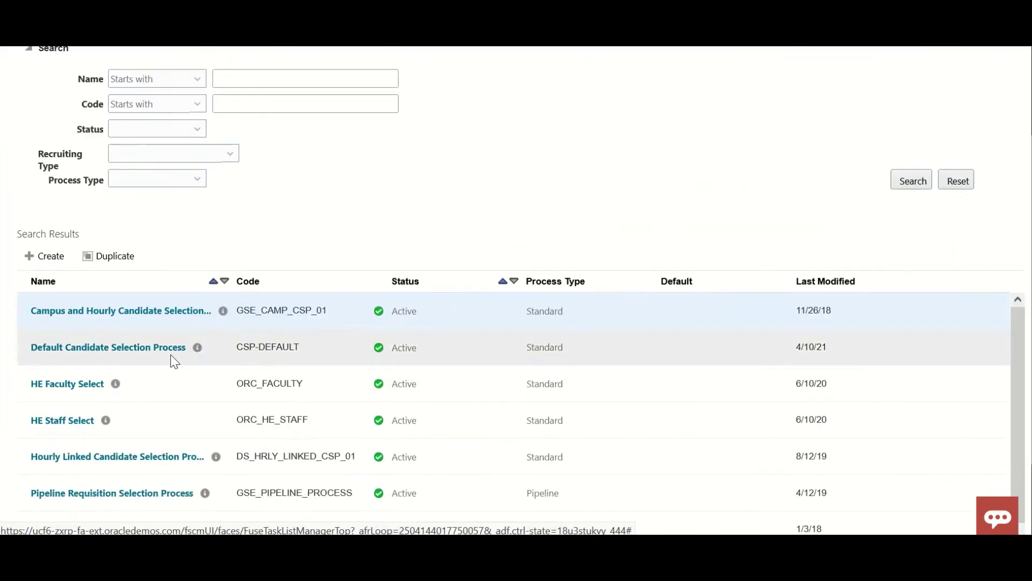
{"action": "left_click", "coordinate": [206, 353]}
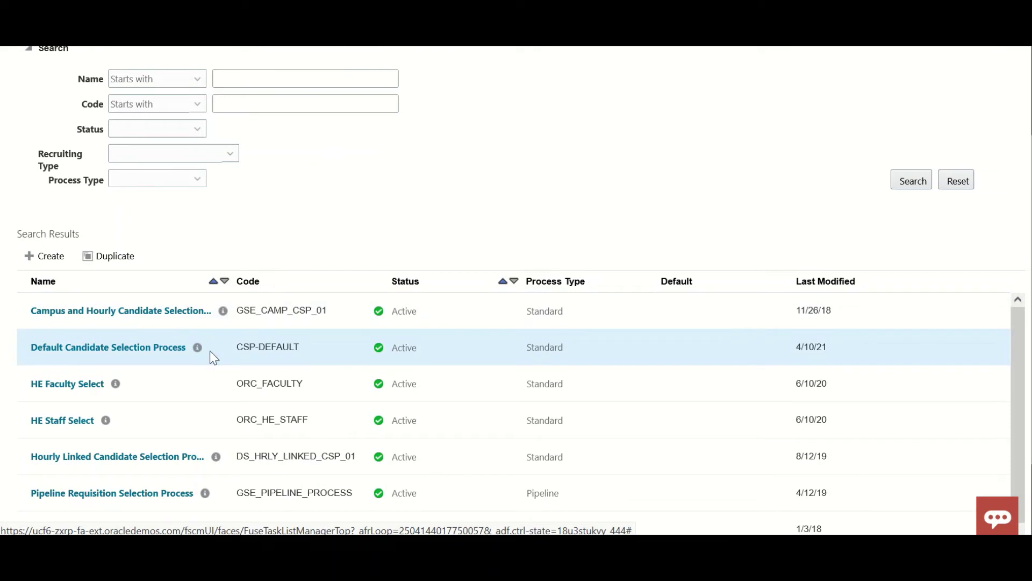
{"action": "left_click", "coordinate": [109, 256]}
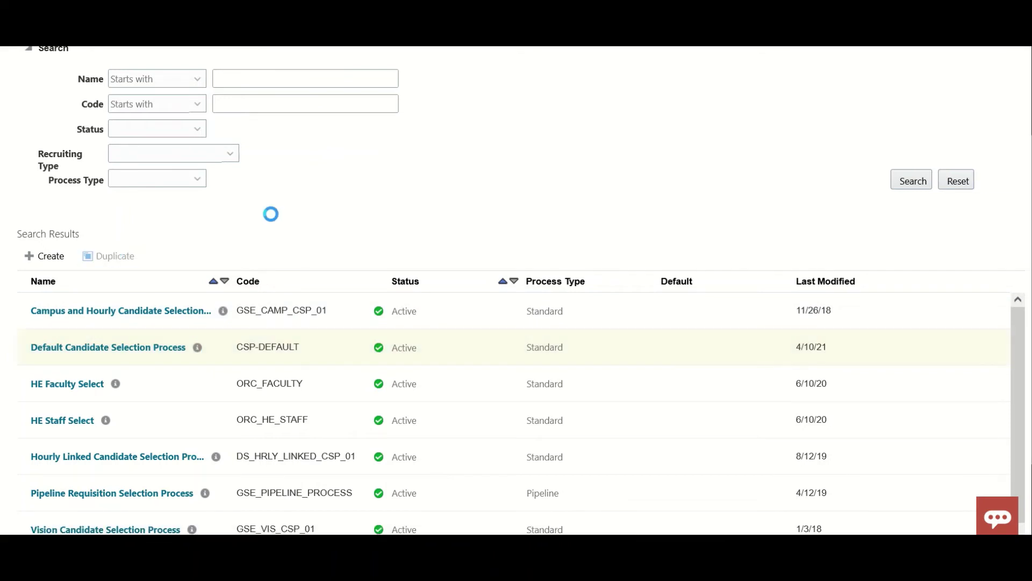
{"action": "left_click", "coordinate": [154, 215]}
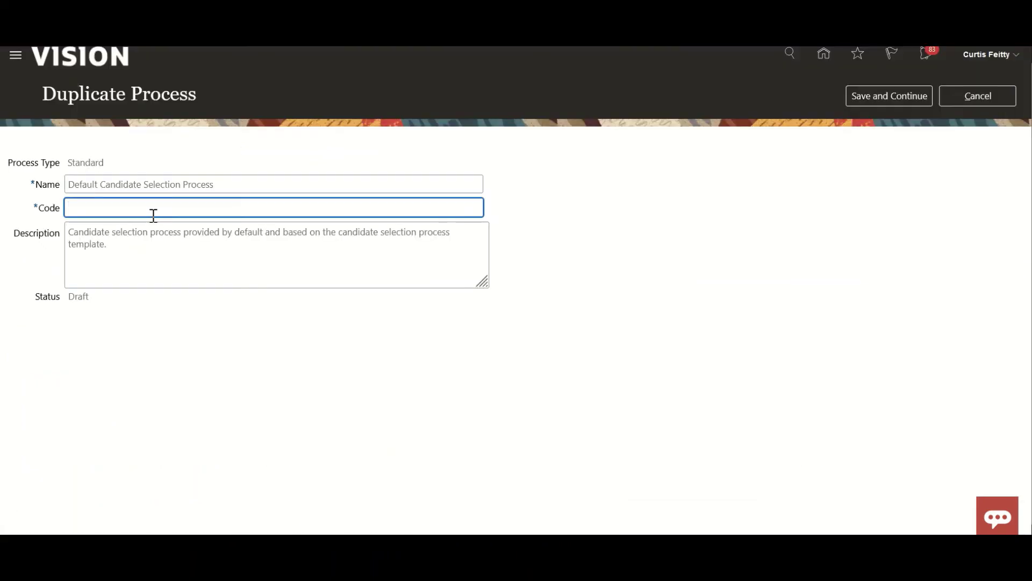
{"action": "type", "text": "test2Extra"}
{"action": "left_click", "coordinate": [885, 99]}
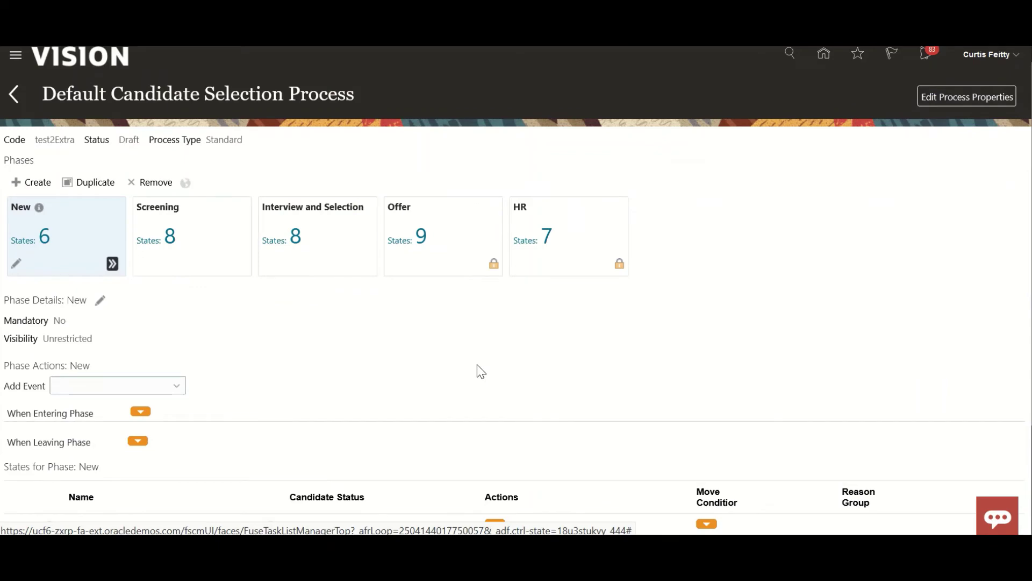
Add a Request Information action to the Screening phase's To be Reviewed state.
{"action": "scroll", "coordinate": [480, 371], "scroll_direction": "down", "scroll_amount": 3}
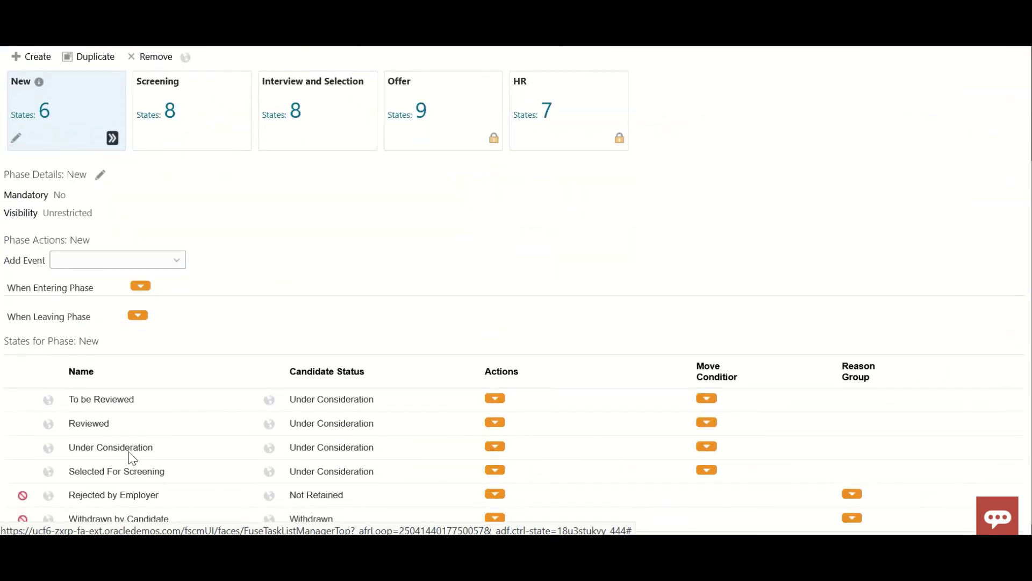
{"action": "scroll", "coordinate": [162, 376], "scroll_direction": "up", "scroll_amount": 3}
{"action": "left_click", "coordinate": [161, 272]}
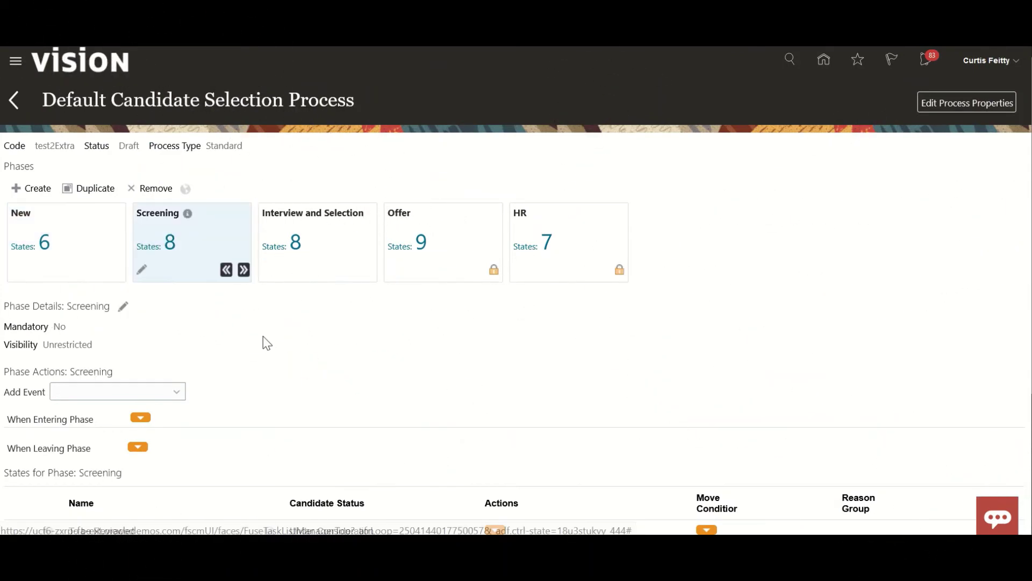
{"action": "scroll", "coordinate": [263, 338], "scroll_direction": "down", "scroll_amount": 3}
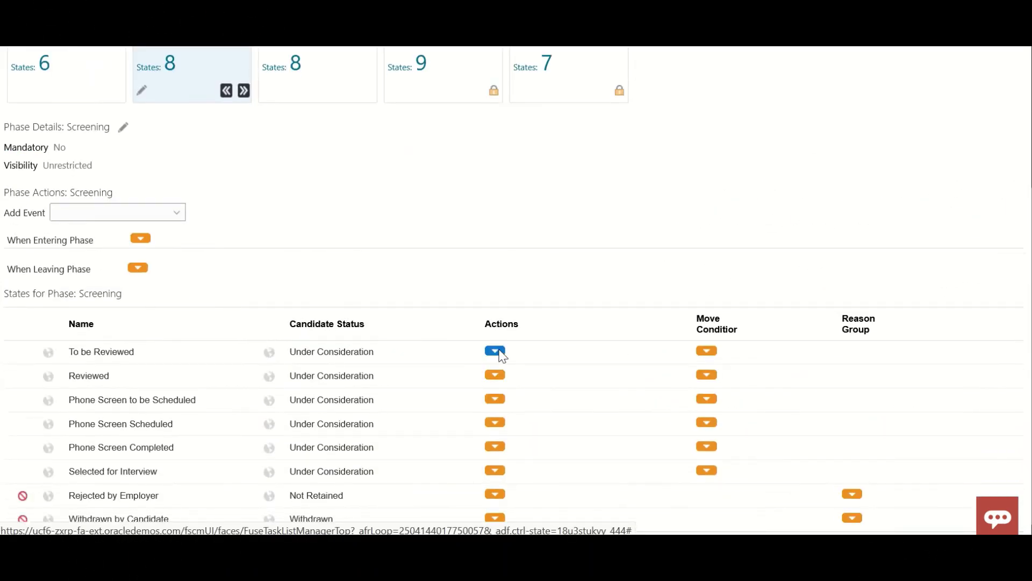
{"action": "left_click", "coordinate": [500, 353]}
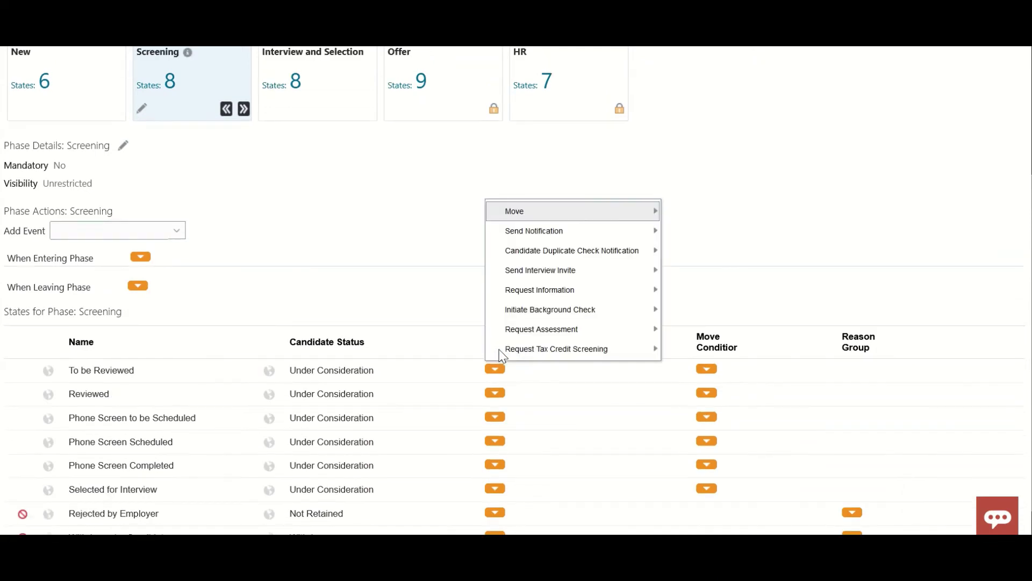
{"action": "mouse_move", "coordinate": [574, 293]}
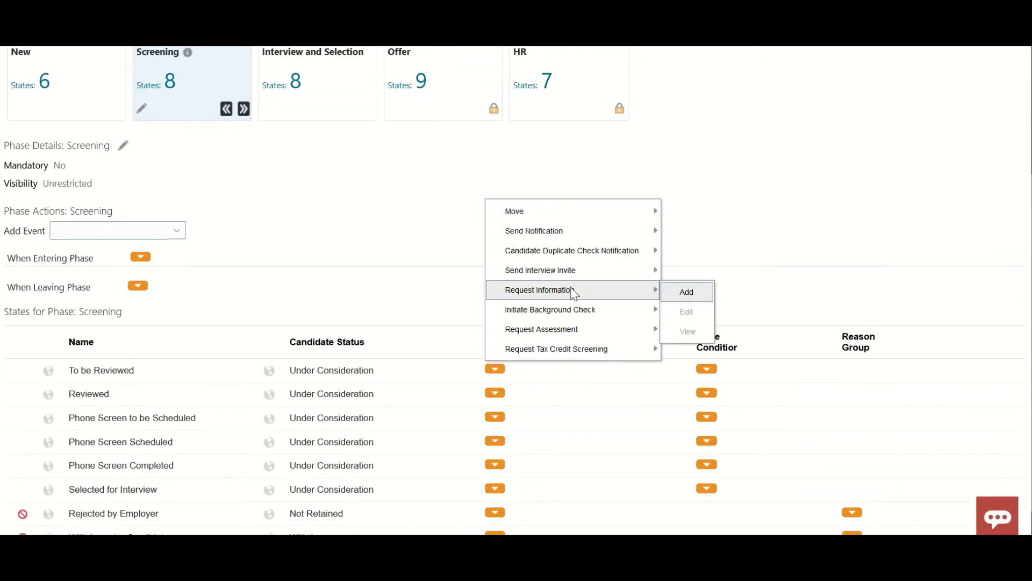
{"action": "left_click", "coordinate": [692, 292]}
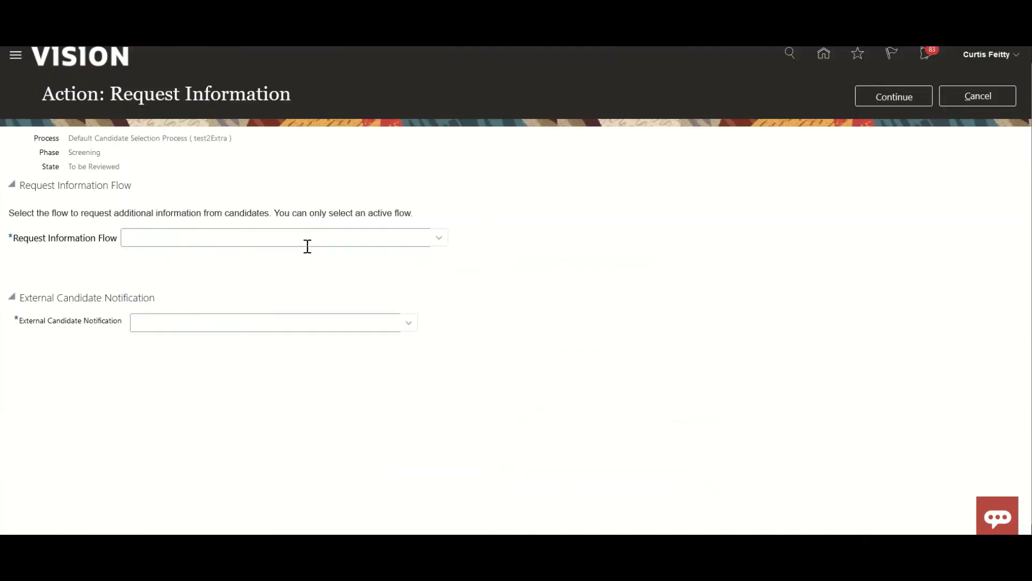
Choose flow test2extra and Request Information Notification for external candidates.
{"action": "left_click", "coordinate": [168, 242]}
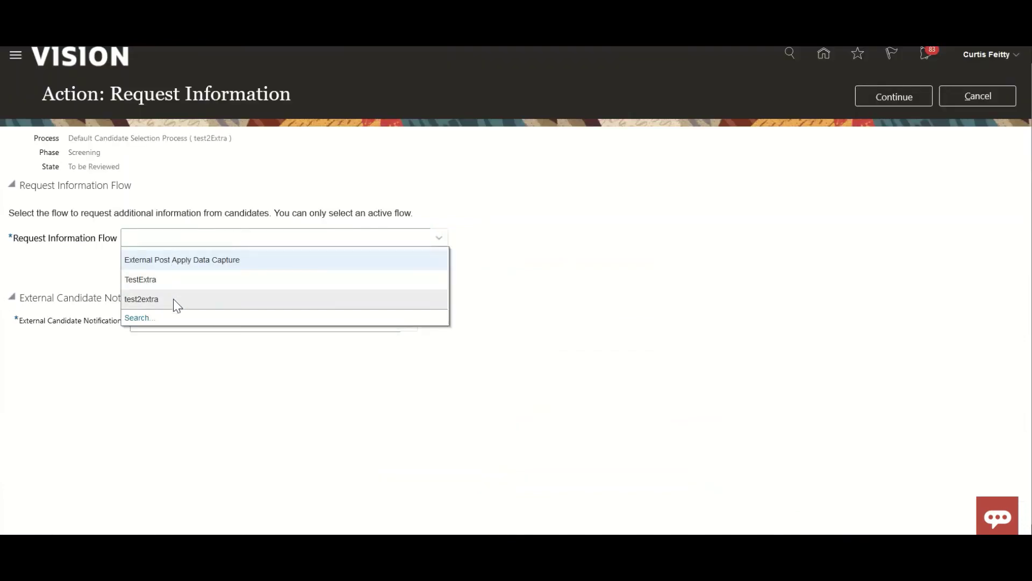
{"action": "left_click", "coordinate": [176, 300]}
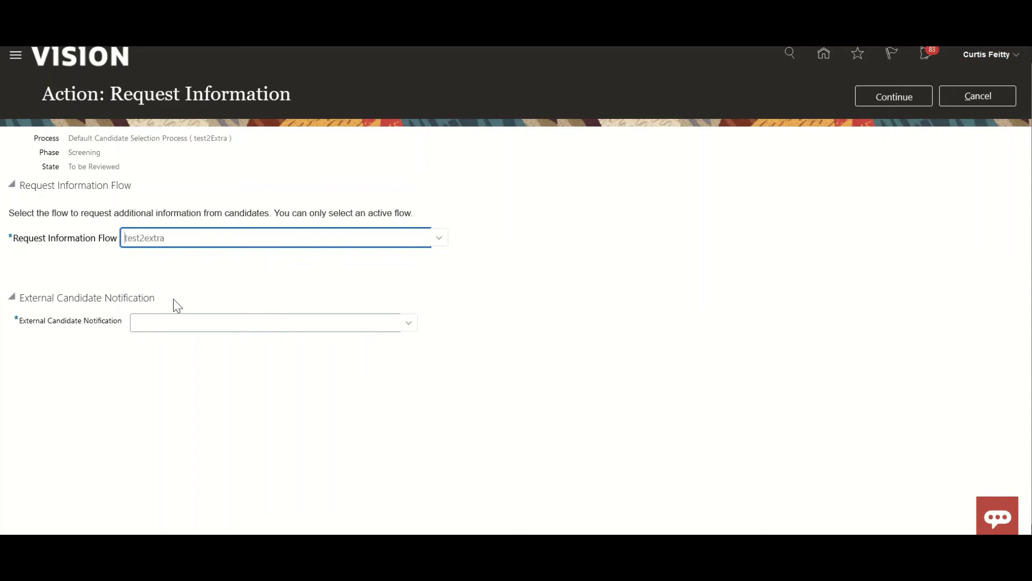
{"action": "left_click", "coordinate": [209, 322]}
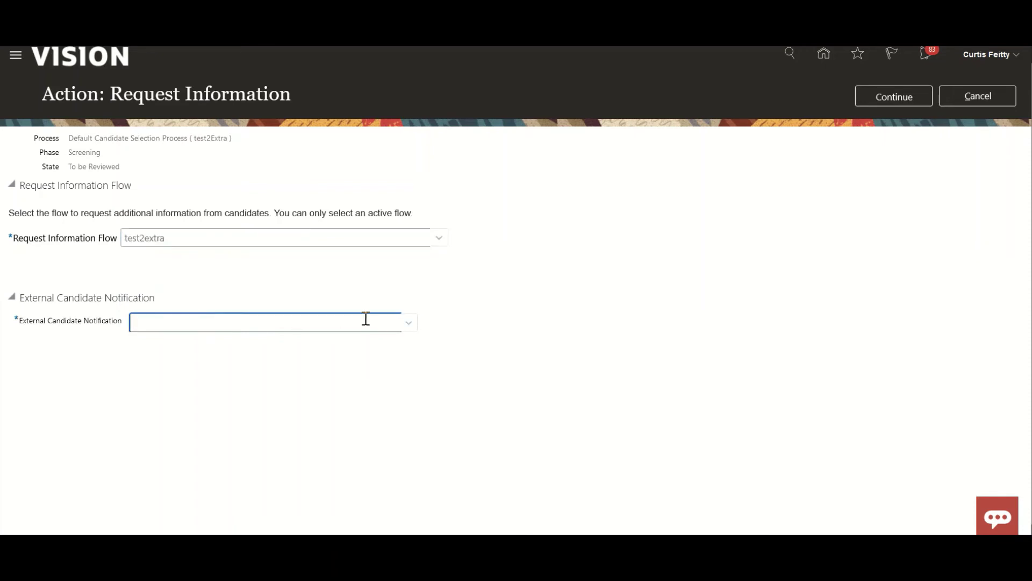
{"action": "left_click", "coordinate": [407, 323]}
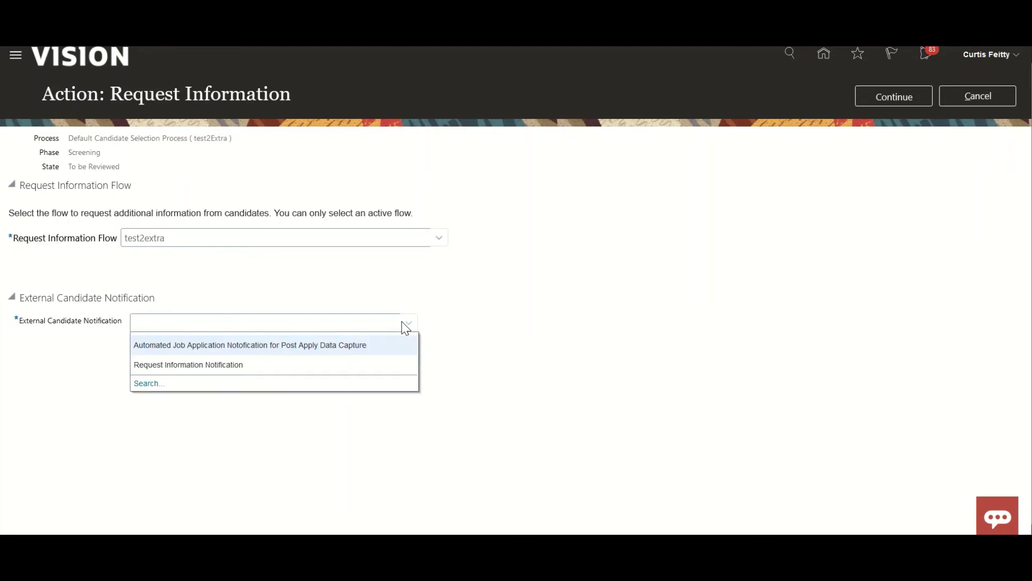
{"action": "left_click", "coordinate": [376, 366]}
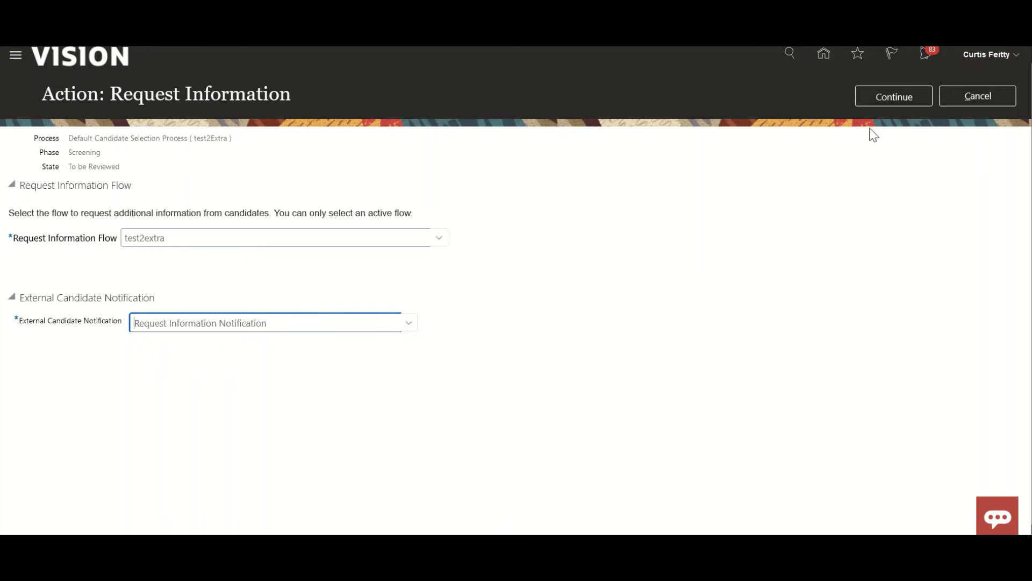
Advance to the conditions step and add the predefined condition 'The job application is internal'.
{"action": "scroll", "coordinate": [597, 302], "scroll_direction": "up", "scroll_amount": 1}
{"action": "left_click", "coordinate": [890, 106]}
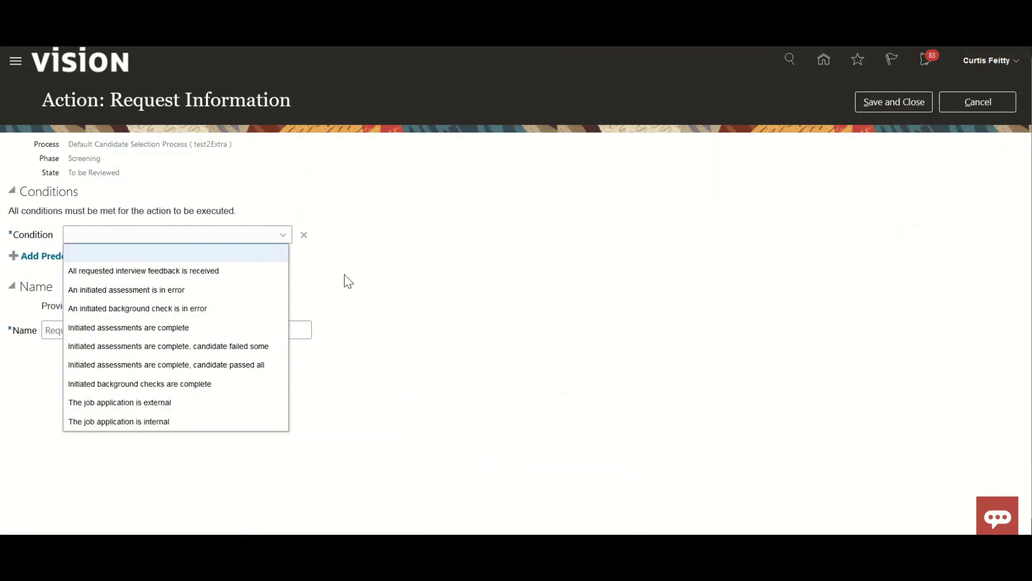
{"action": "left_click", "coordinate": [298, 269]}
{"action": "left_click", "coordinate": [286, 241]}
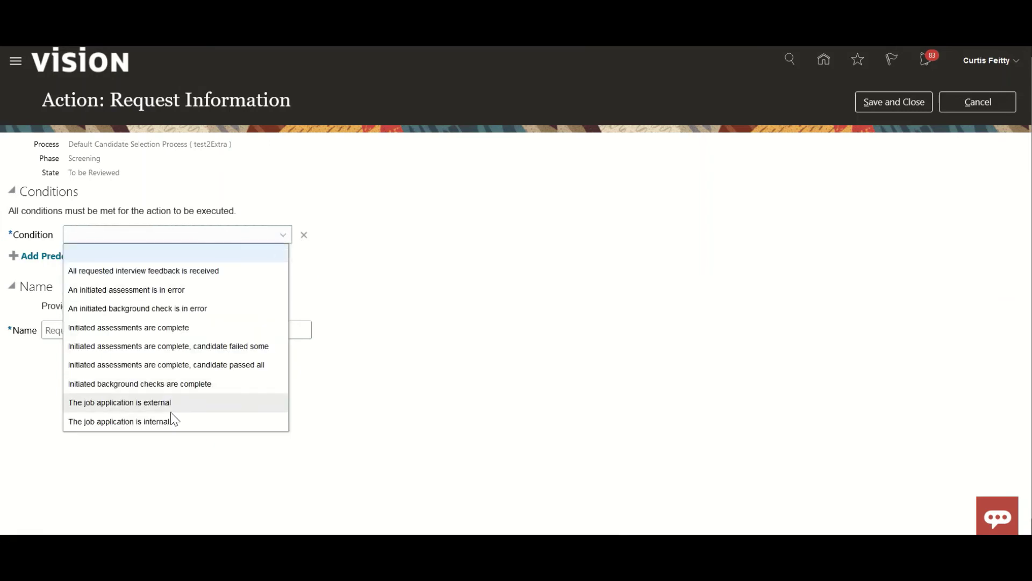
{"action": "left_click", "coordinate": [172, 418]}
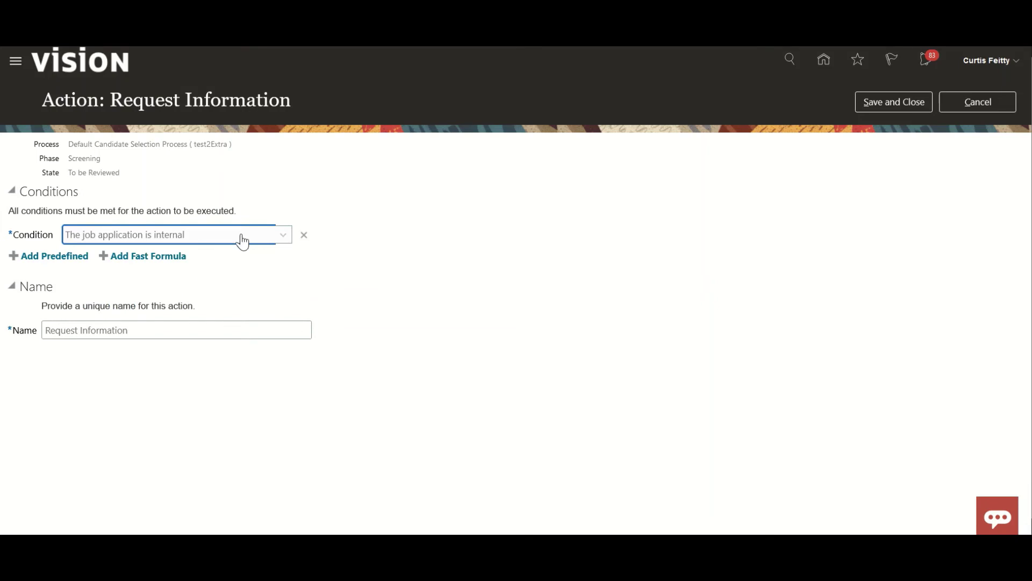
Delete every condition row, including the internal-application one, leaving the action named Request Information.
{"action": "left_click", "coordinate": [66, 256]}
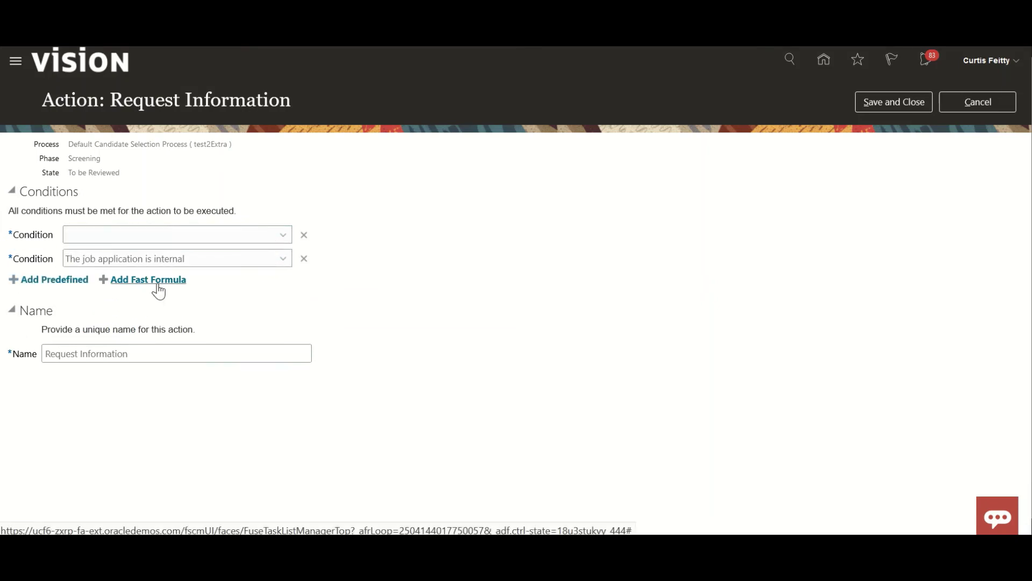
{"action": "left_click", "coordinate": [283, 235]}
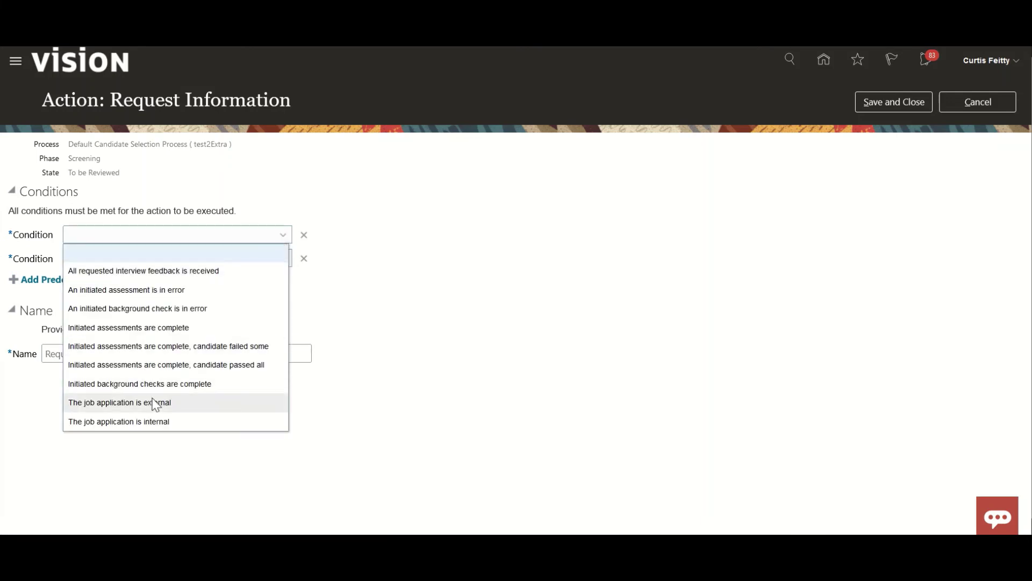
{"action": "left_click", "coordinate": [328, 295]}
{"action": "left_click", "coordinate": [304, 236]}
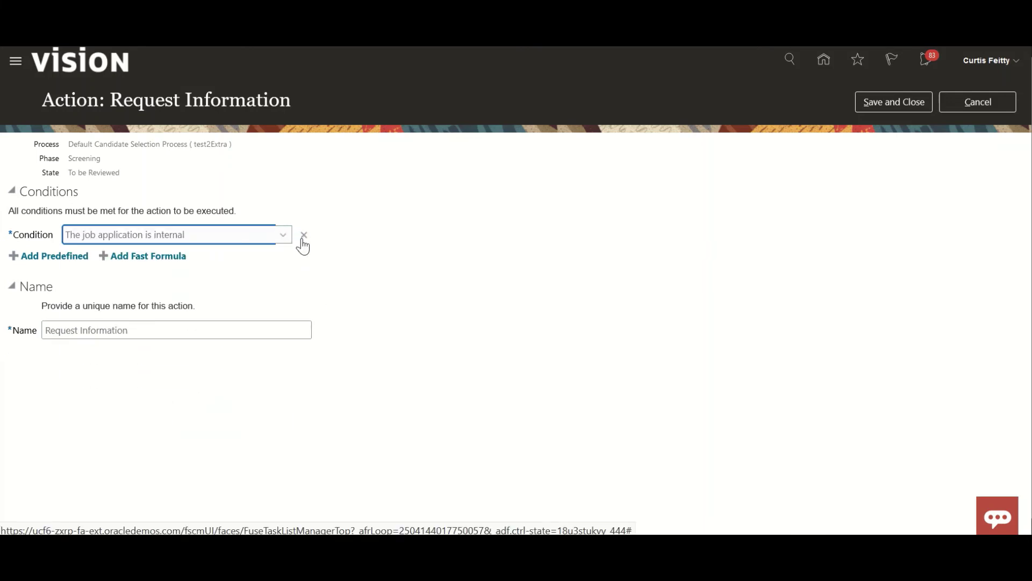
{"action": "left_click", "coordinate": [303, 238]}
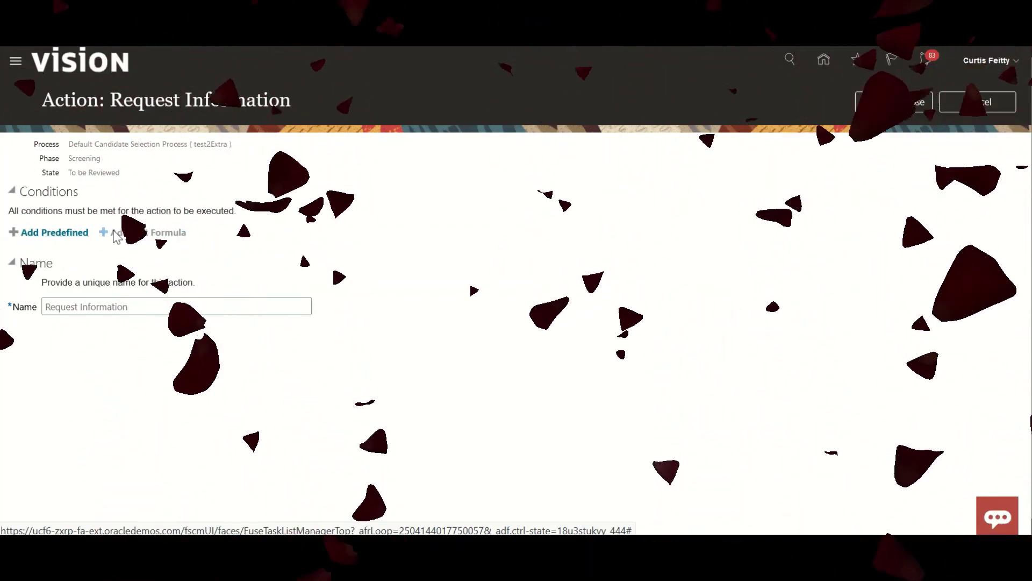
{"action": "left_click", "coordinate": [117, 236]}
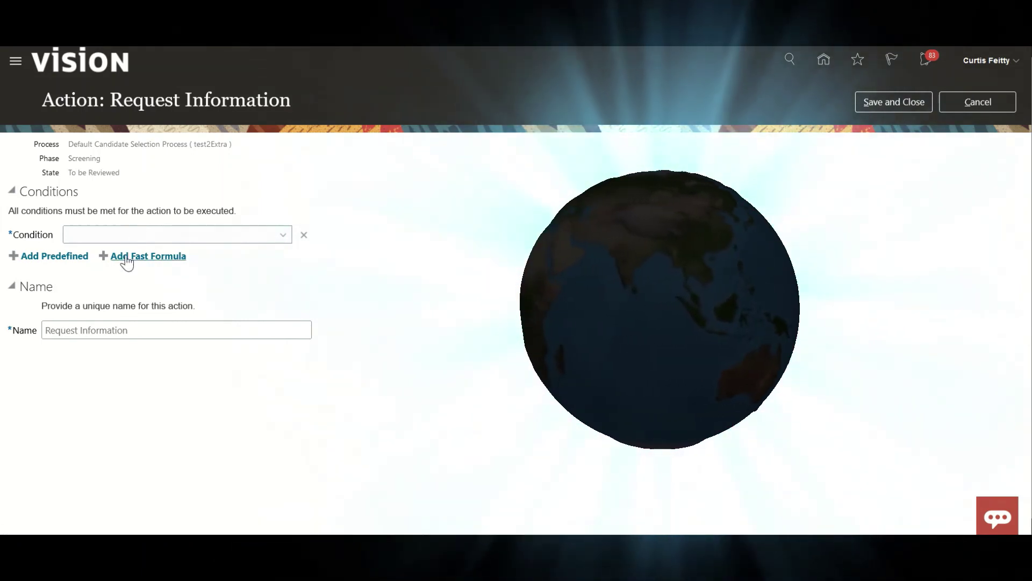
{"action": "left_click", "coordinate": [304, 236]}
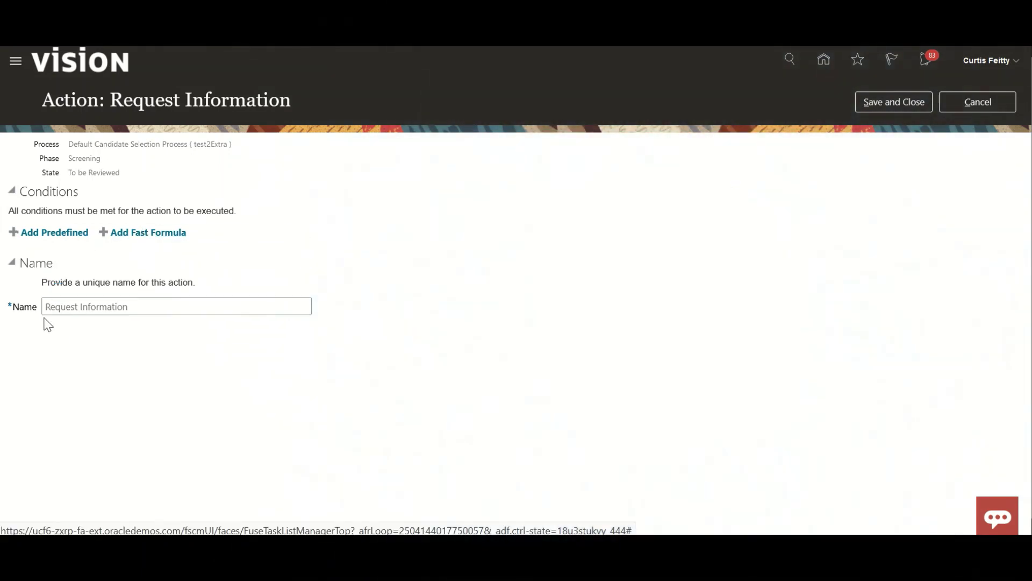
{"action": "left_click", "coordinate": [128, 311]}
Save and close the action, then check test2Extra's Screening To be Reviewed state lists Request Information.
{"action": "left_click", "coordinate": [873, 108]}
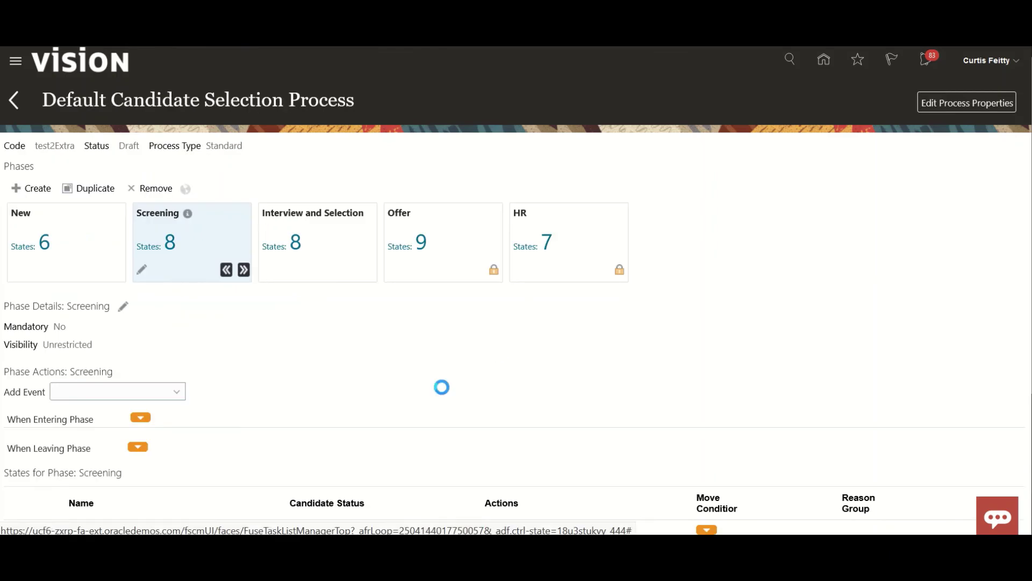
{"action": "scroll", "coordinate": [442, 387], "scroll_direction": "down", "scroll_amount": 3}
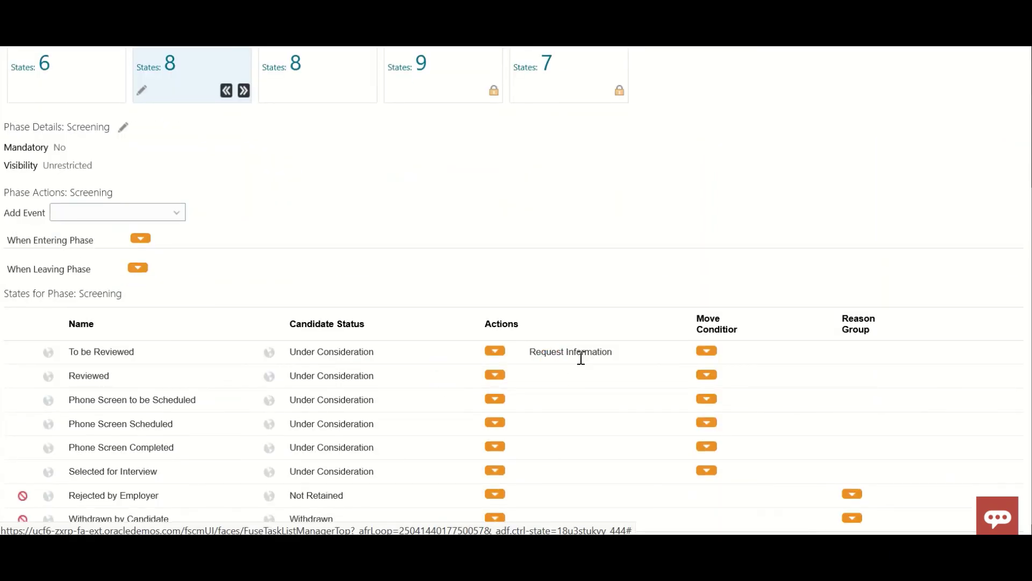
{"action": "scroll", "coordinate": [201, 402], "scroll_direction": "up", "scroll_amount": 3}
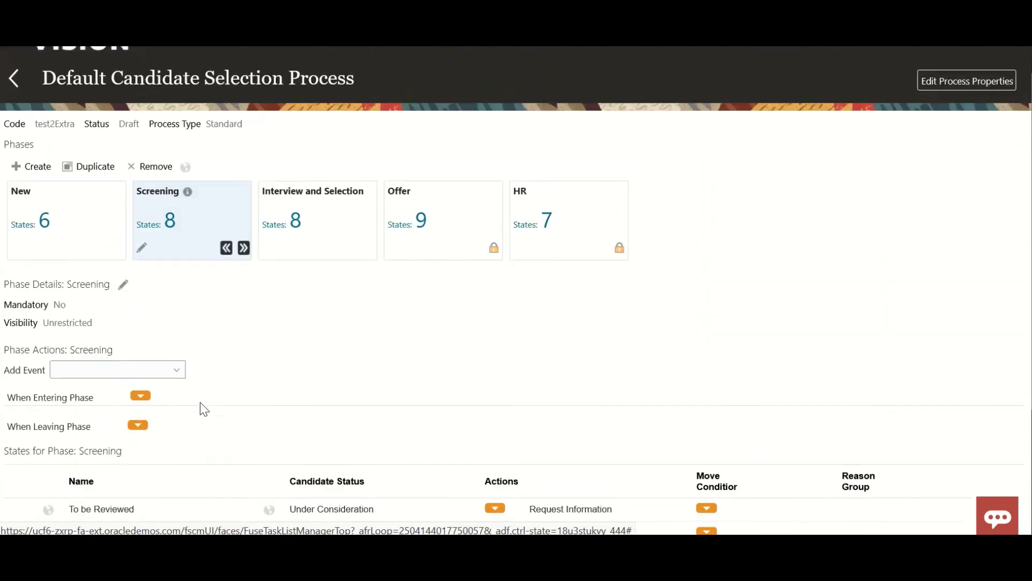
{"action": "scroll", "coordinate": [219, 336], "scroll_direction": "down", "scroll_amount": 1}
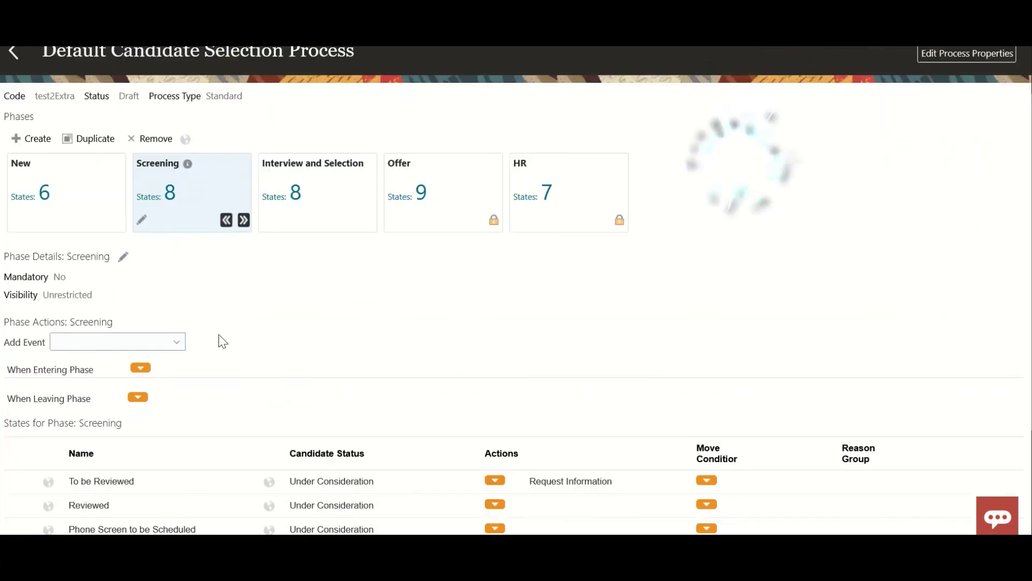
{"action": "scroll", "coordinate": [223, 341], "scroll_direction": "down", "scroll_amount": 2}
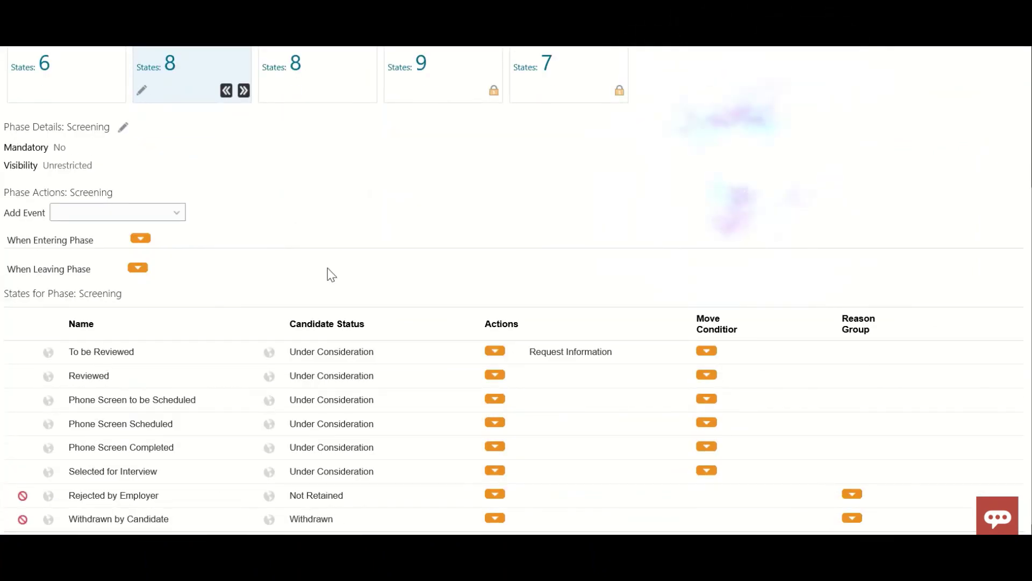
{"action": "scroll", "coordinate": [396, 264], "scroll_direction": "up", "scroll_amount": 2}
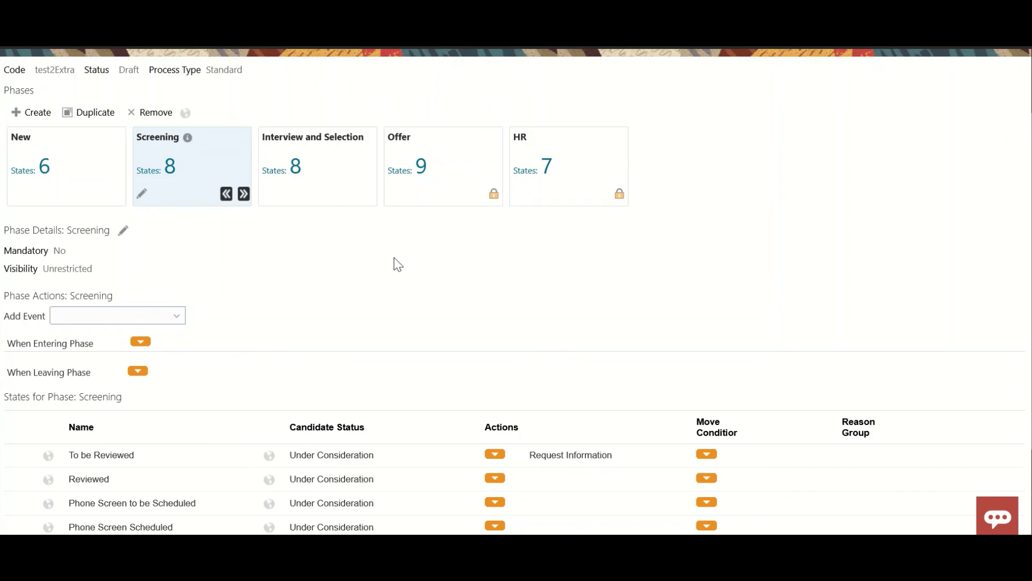
{"action": "scroll", "coordinate": [398, 265], "scroll_direction": "up", "scroll_amount": 2}
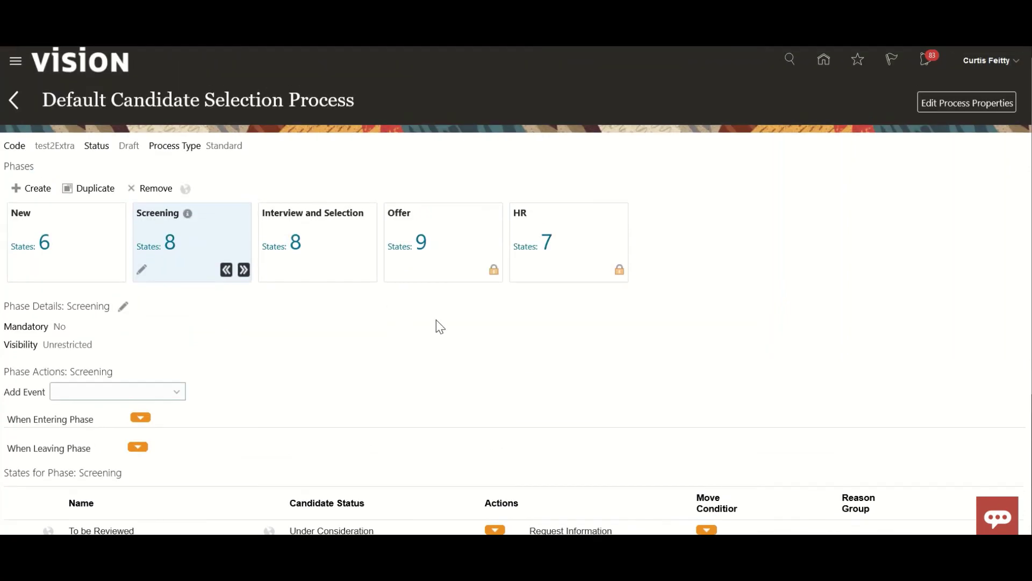